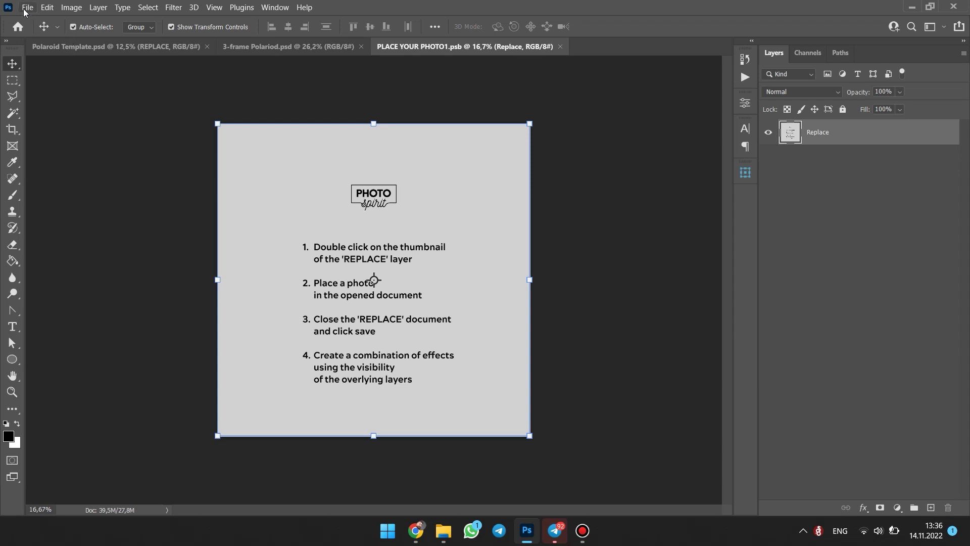
Place charlesdeluvio-AQRp2NH-O8k-unsplash.jpg as an embedded image filling the placeholder document's square canvas, and close the document with its changes saved
click(28, 7)
click(75, 262)
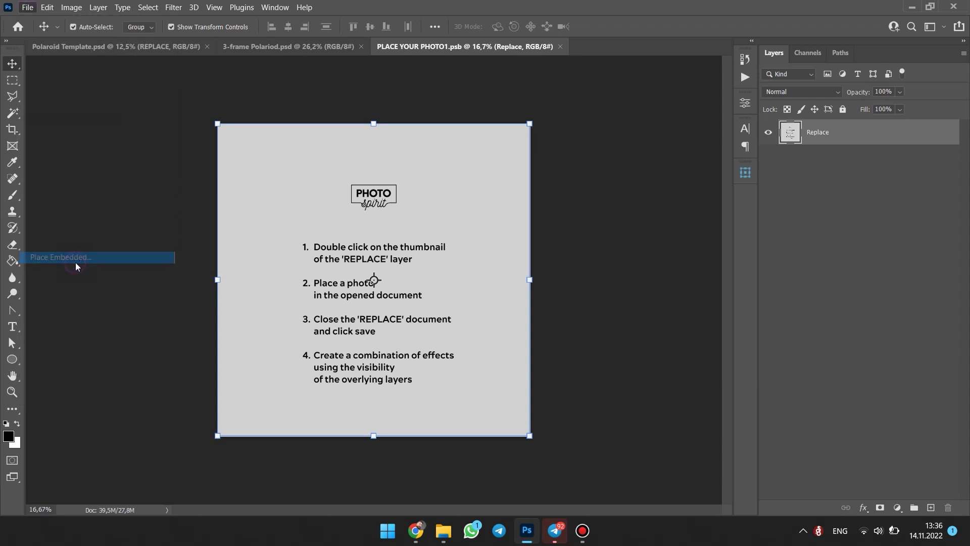
click(211, 151)
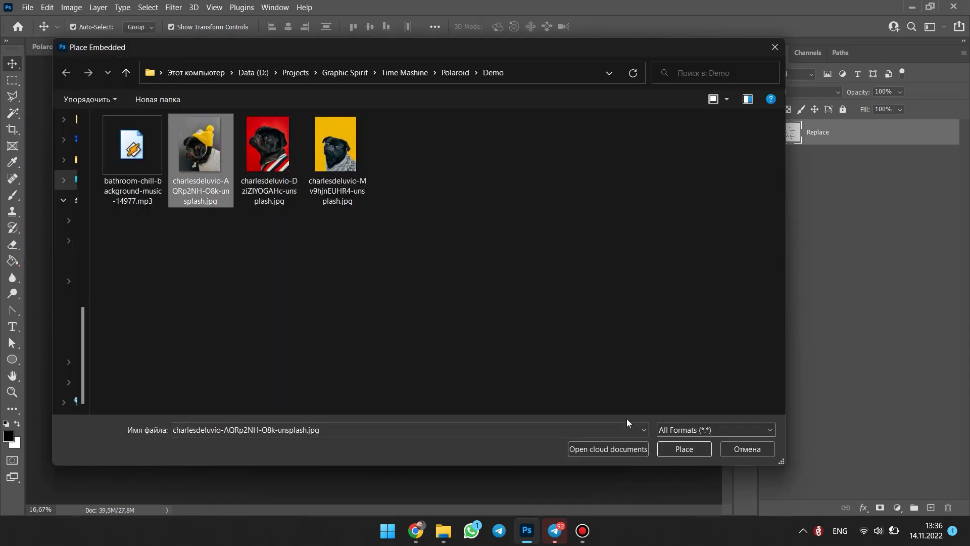
click(672, 447)
mouse_move(505, 287)
mouse_down()
mouse_move(503, 277)
mouse_move(531, 280)
mouse_move(496, 288)
mouse_up()
key(Return)
click(670, 46)
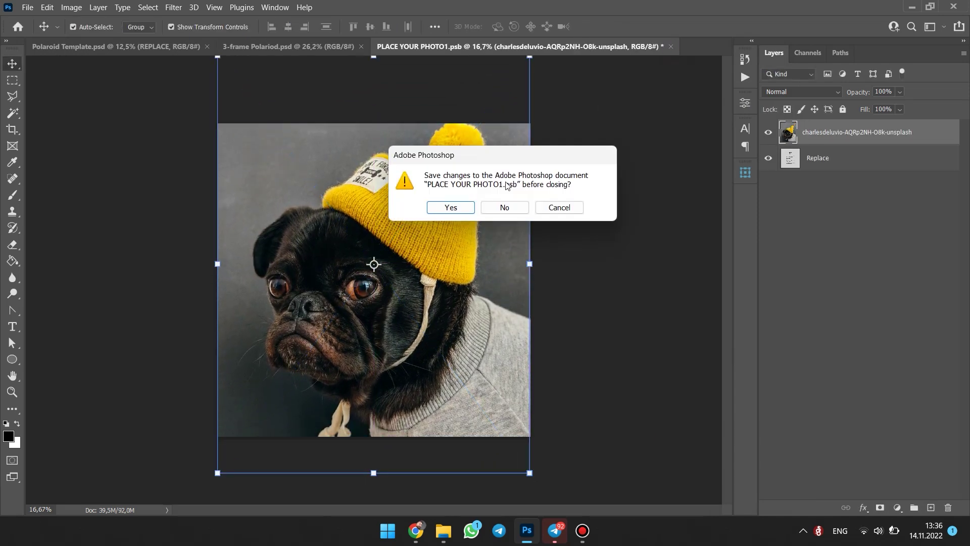
click(456, 209)
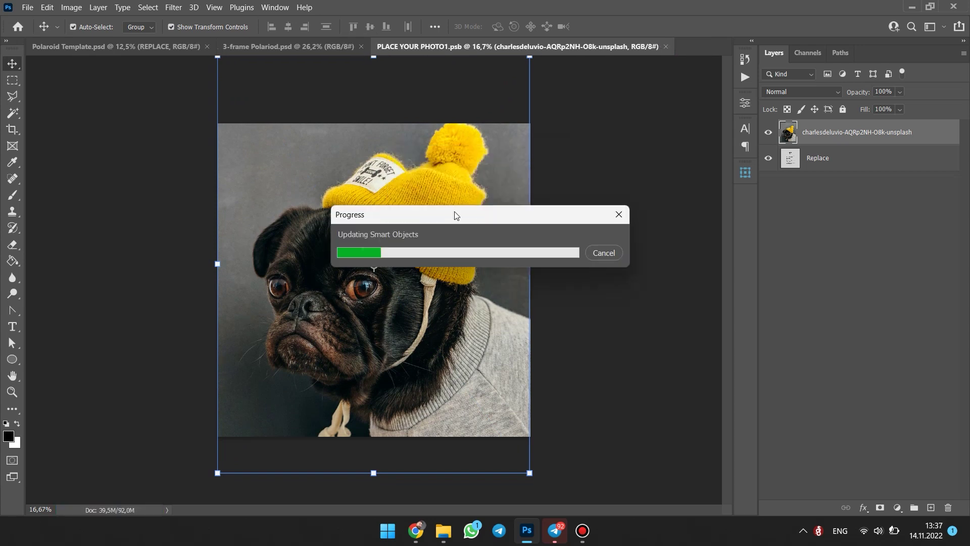
Inspect the REPLACE photo and its smart filters at 100% zoom, and return to the full polaroid view
key(z)
drag(365, 263, 695, 247)
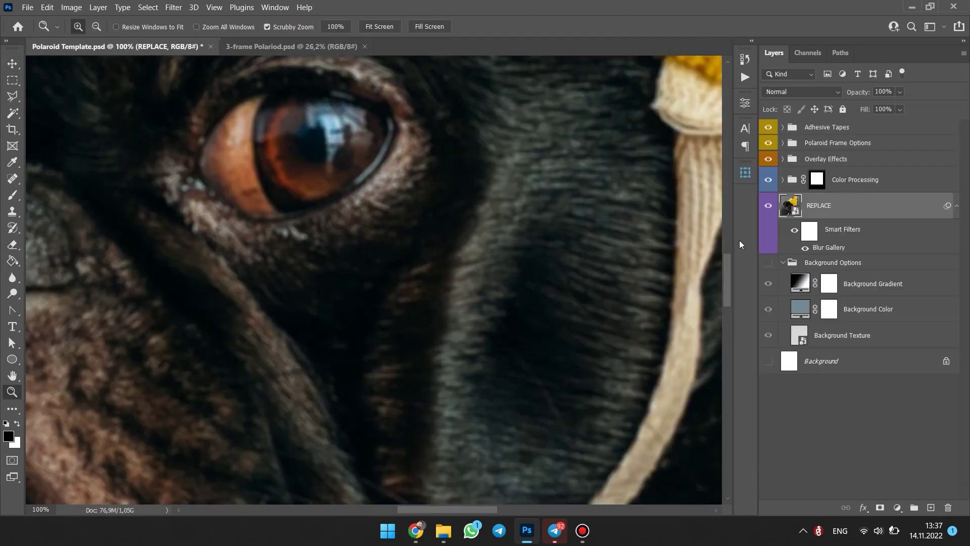
click(794, 230)
key(ctrl+0)
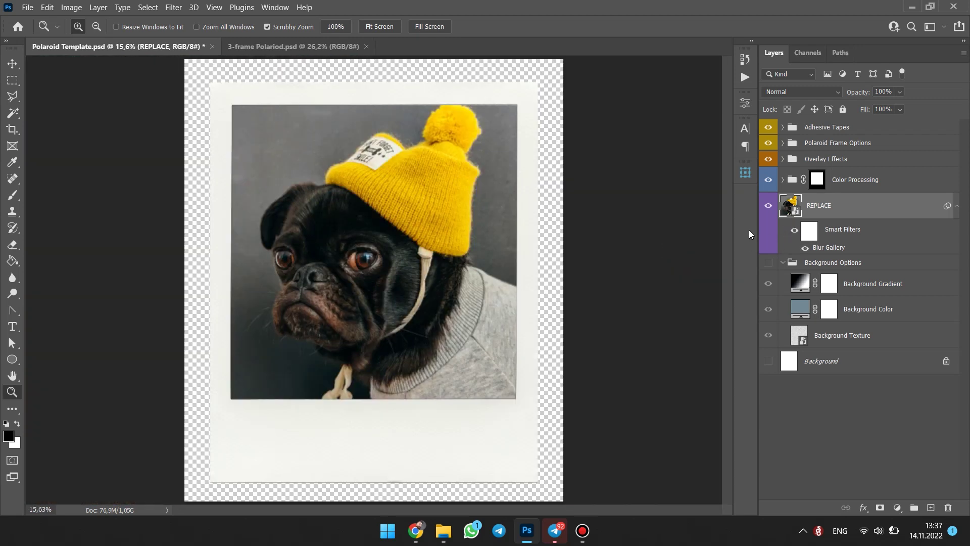
Preview the Burnout, Matte, Contrast, X-process and Cold adjustments of the Color Processing group one at a time
click(783, 180)
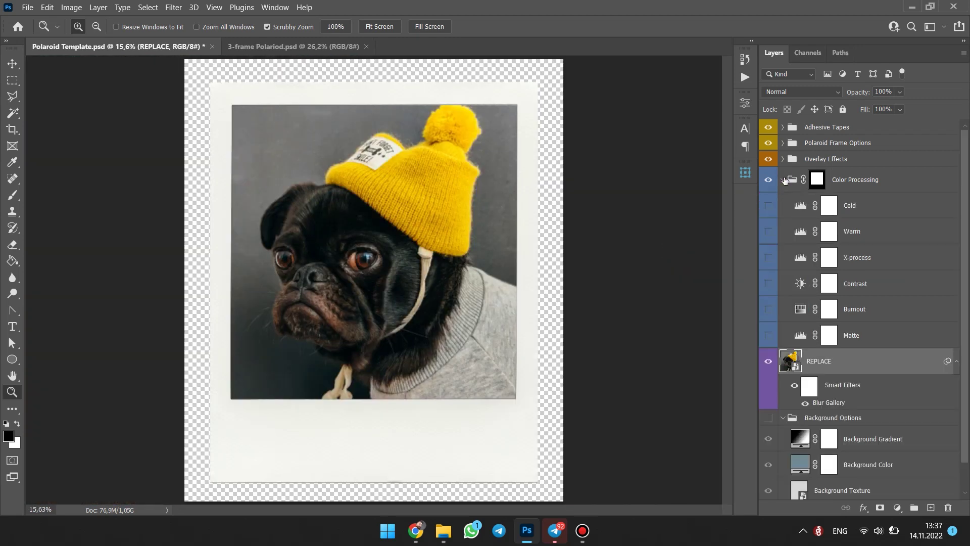
click(767, 308)
click(768, 309)
click(768, 335)
click(769, 336)
click(768, 283)
click(768, 257)
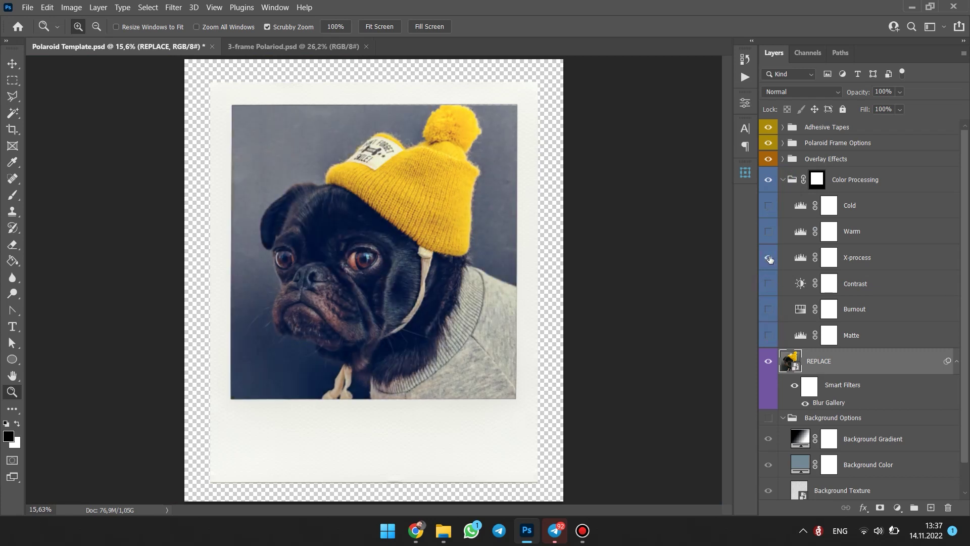
click(768, 258)
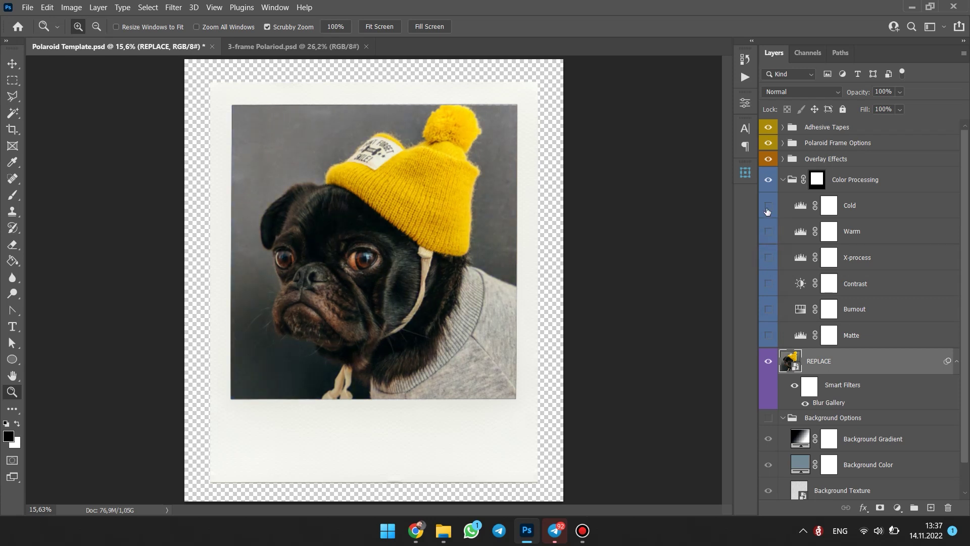
click(769, 205)
click(768, 206)
Make the X-process, Burnout and Contrast adjustments visible in the Color Processing group
click(768, 257)
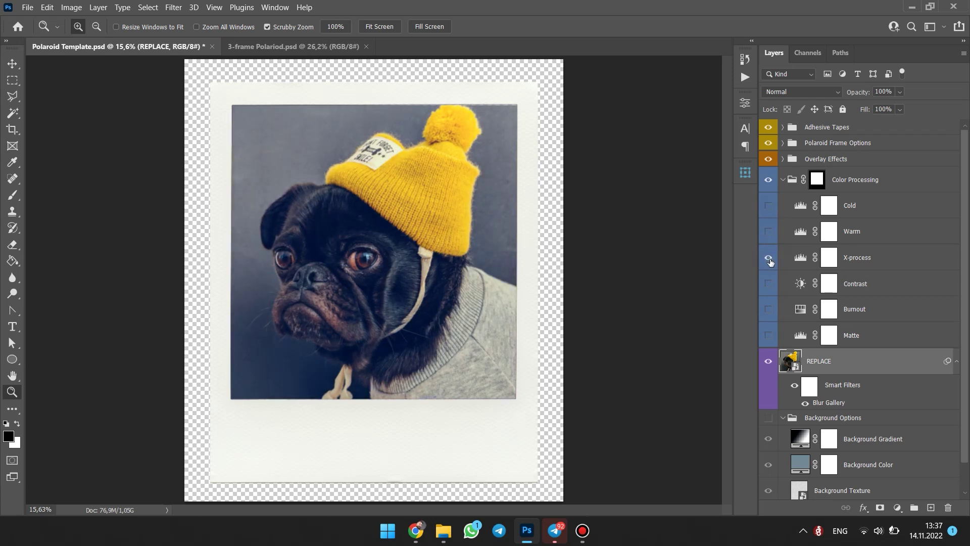
click(768, 309)
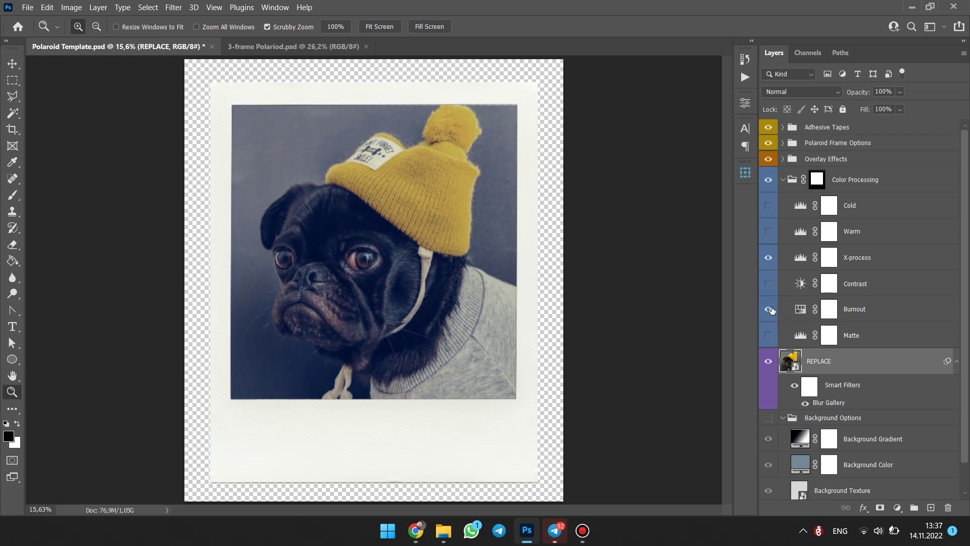
click(768, 283)
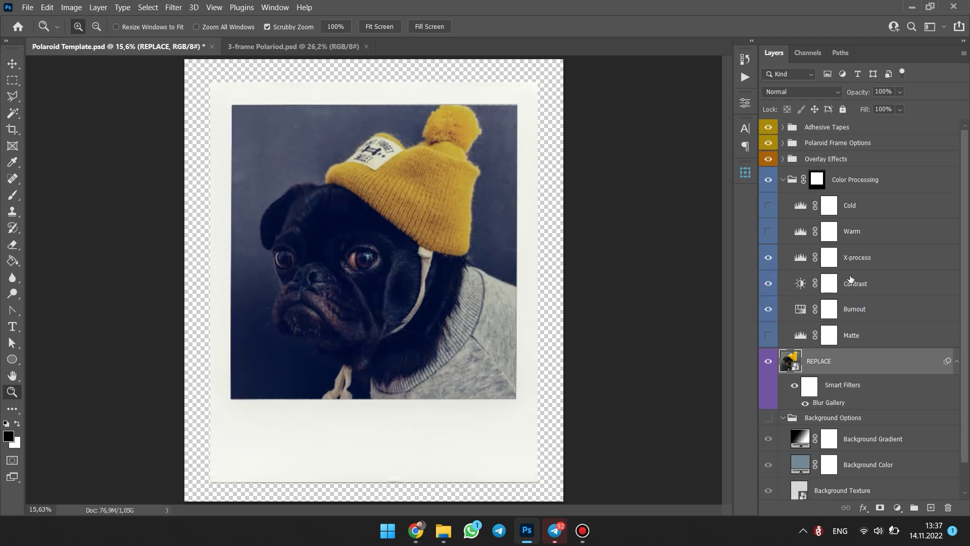
Lower the Contrast adjustment's opacity to 64%, hide that layer and collapse the Color Processing group
click(861, 283)
click(900, 91)
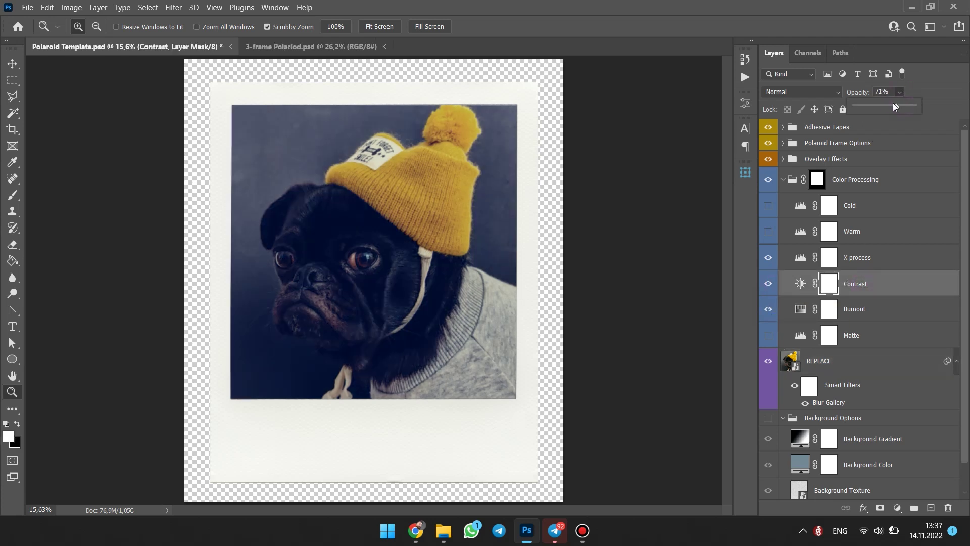
mouse_move(893, 103)
mouse_down()
mouse_move(873, 102)
mouse_move(886, 107)
mouse_up()
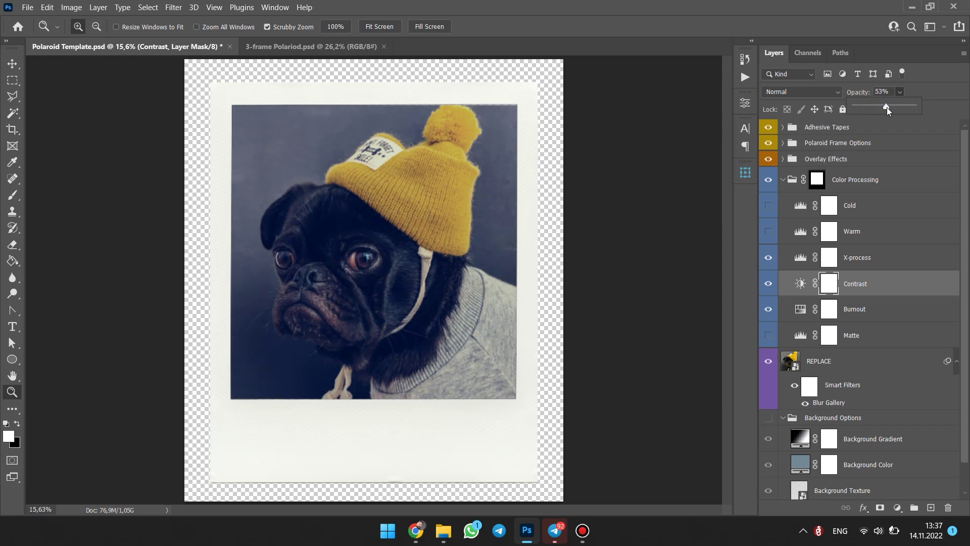
click(768, 283)
click(769, 283)
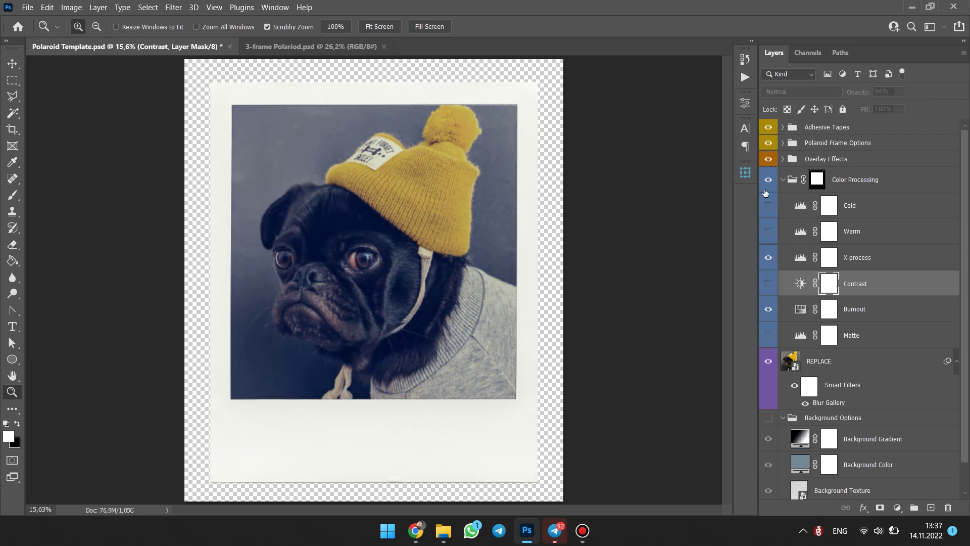
click(782, 180)
Preview the three light leaks and both dust and scratches layers of the Overlay Effects group one at a time
click(783, 159)
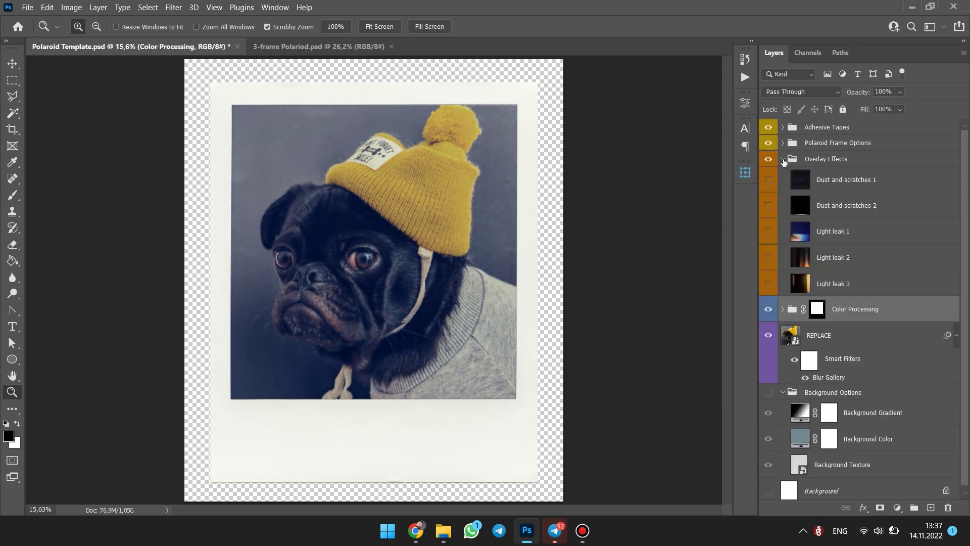
click(768, 283)
click(768, 284)
click(768, 257)
click(771, 256)
click(768, 231)
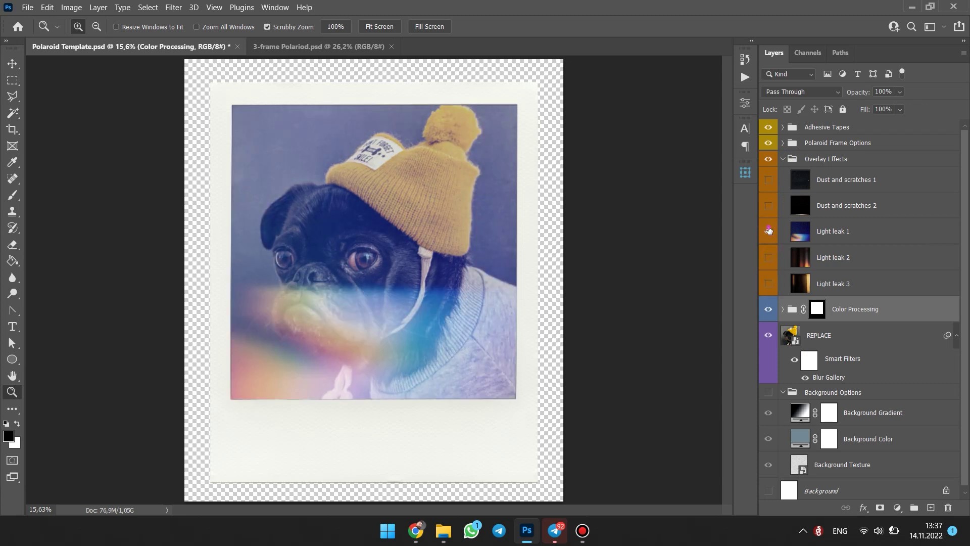
click(769, 231)
click(770, 204)
click(771, 203)
click(768, 180)
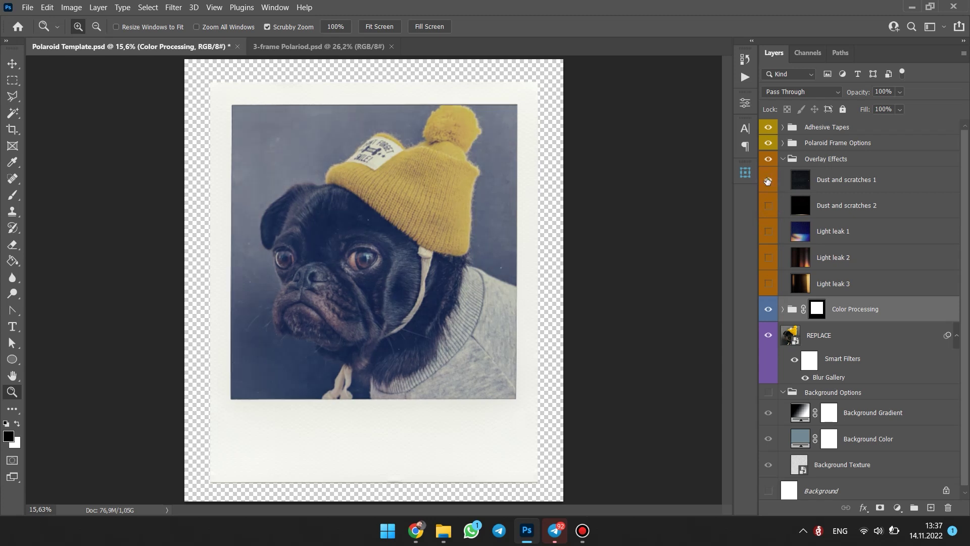
click(768, 181)
Make Dust and scratches 1 and Dust and scratches 2 visible, and collapse the Overlay Effects group
click(767, 181)
click(769, 205)
click(783, 159)
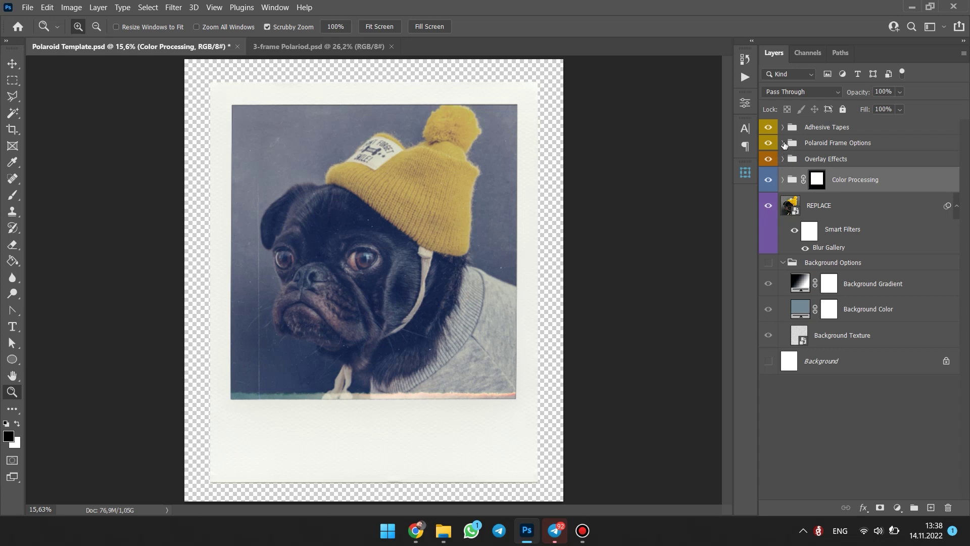
Preview Old Texture 3, Old Texture 2 and Old Texture 1 on the polaroid frame one at a time
click(783, 144)
click(768, 218)
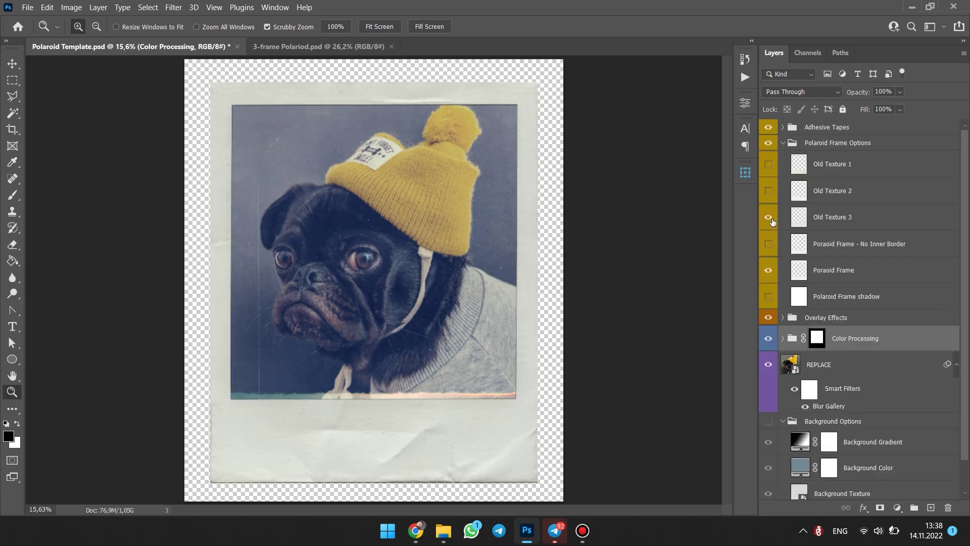
click(768, 218)
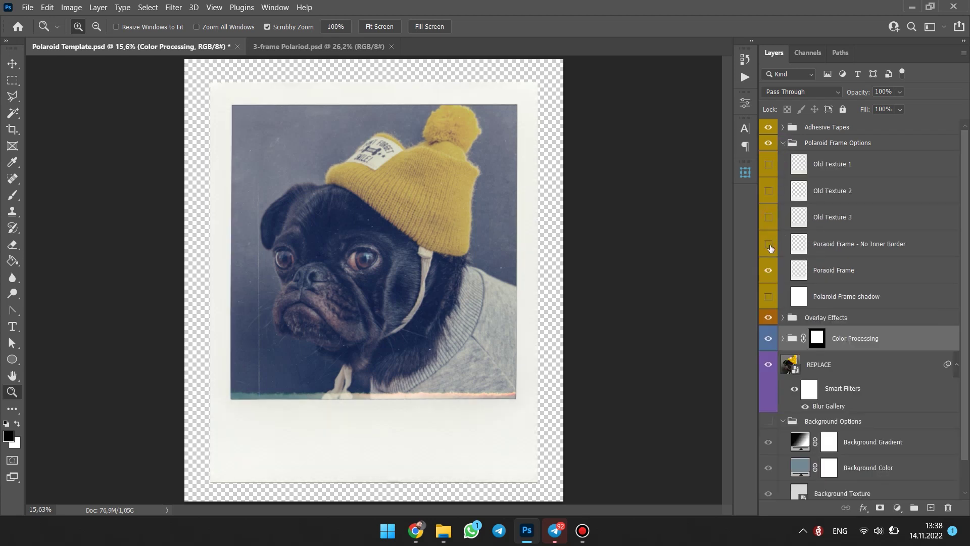
click(769, 191)
click(768, 191)
click(768, 165)
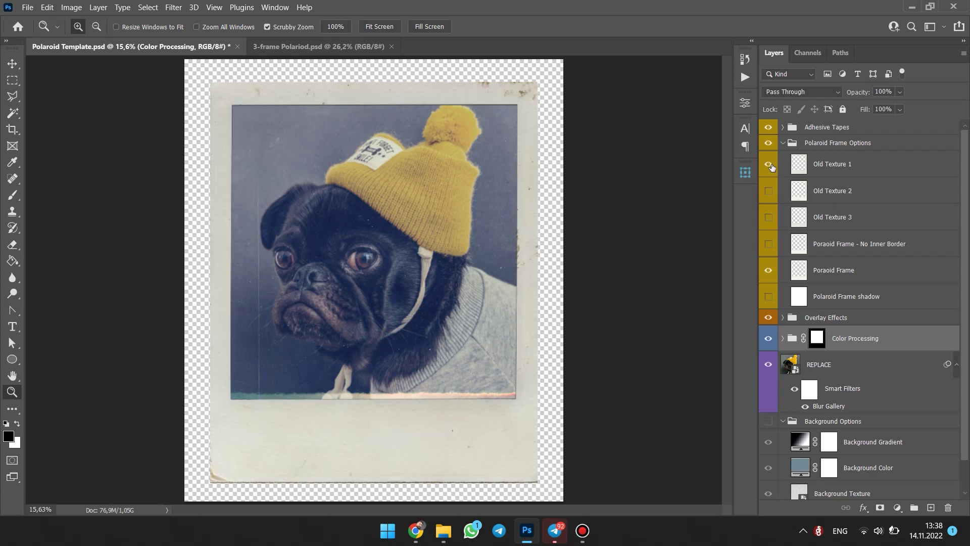
click(769, 165)
Make Old Texture 3 and the Polaroid Frame shadow visible, checking the frame without inner border in between
click(768, 218)
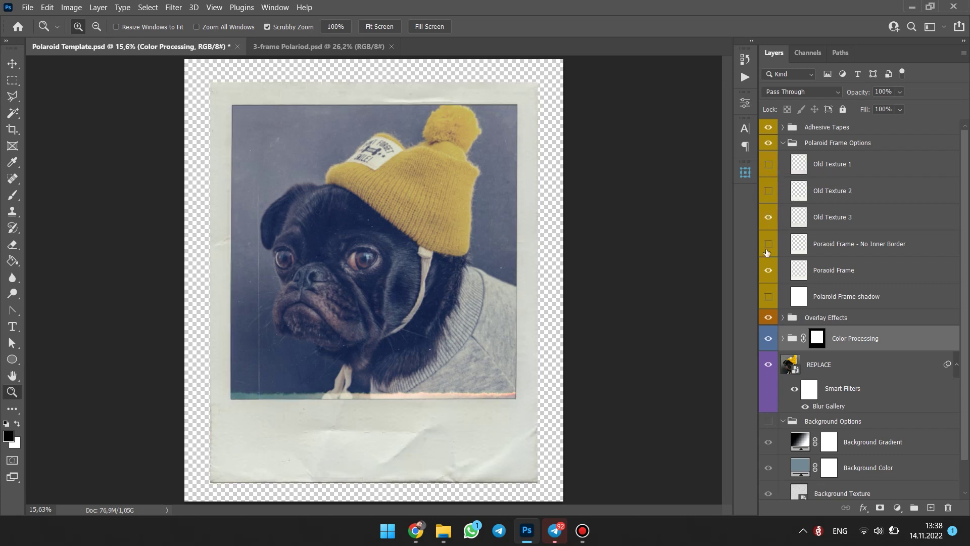
click(768, 245)
click(769, 245)
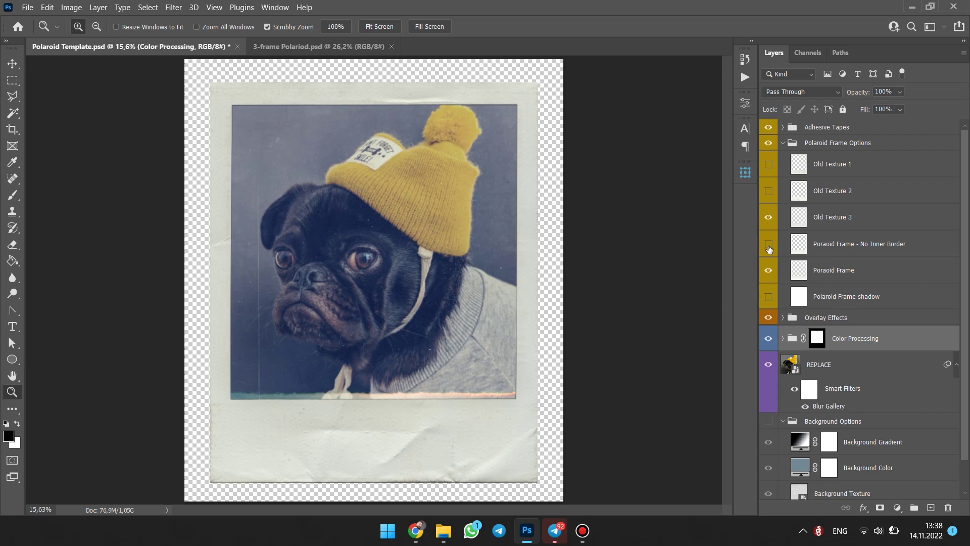
click(769, 297)
click(768, 297)
click(768, 296)
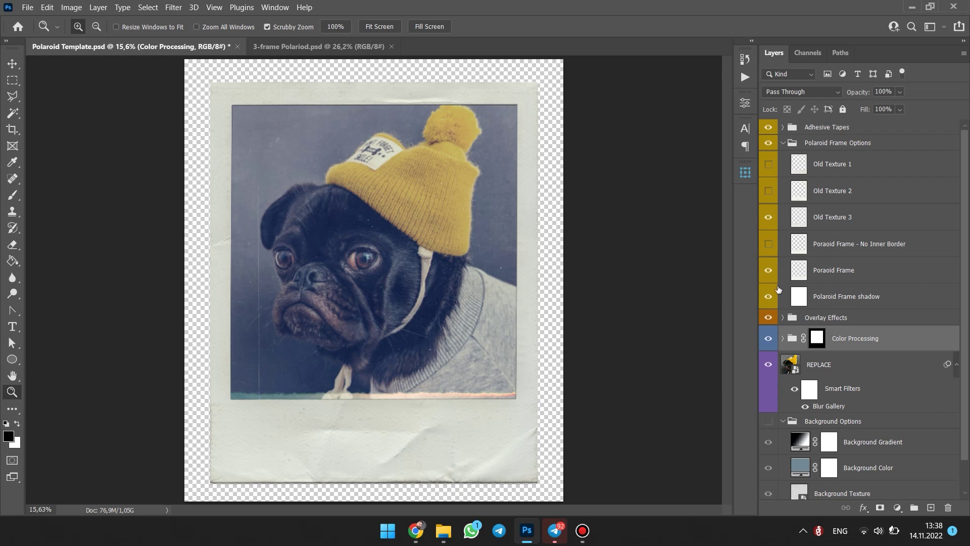
click(783, 143)
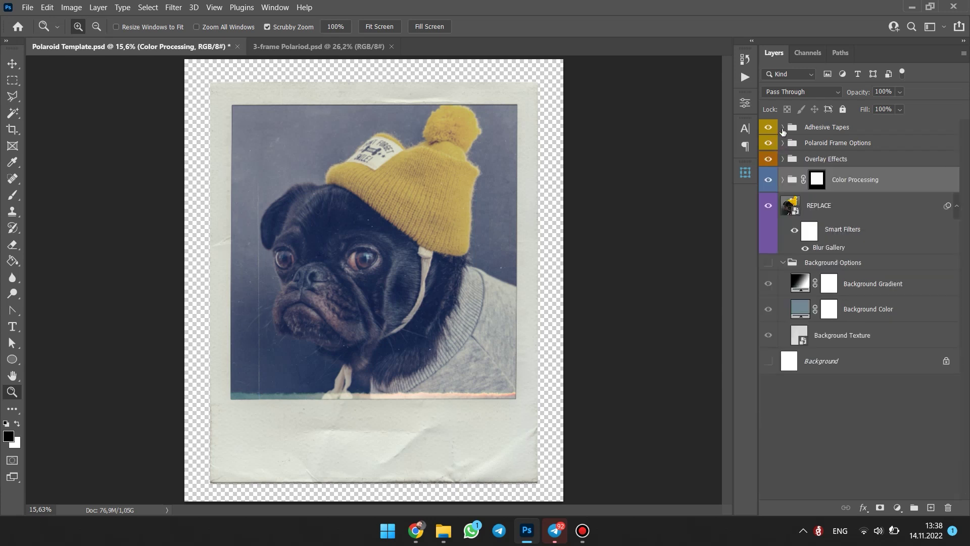
Preview Masking Tape 1 and 2 and Adhesive tape 1, 2 and 3 from the Adhesive Tapes group one at a time
click(782, 128)
click(767, 148)
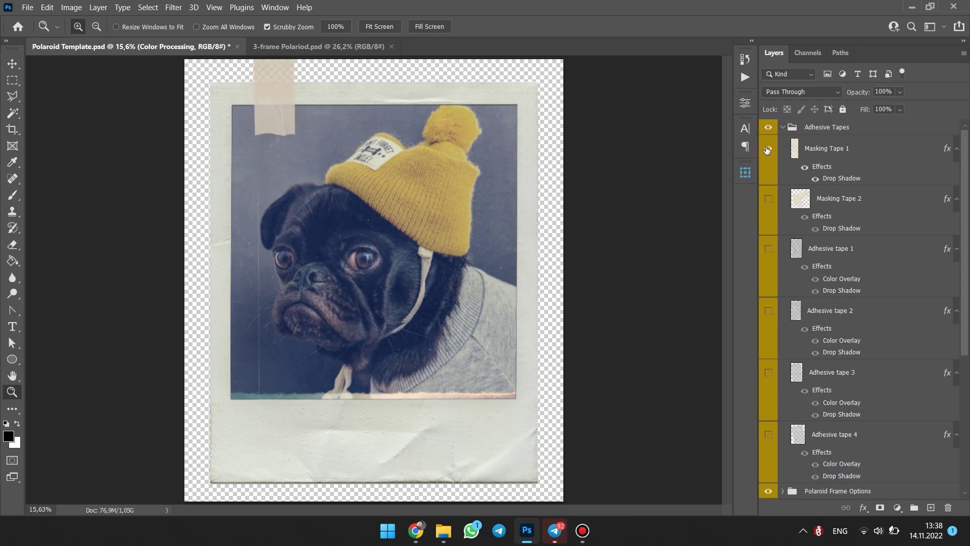
click(766, 148)
click(768, 199)
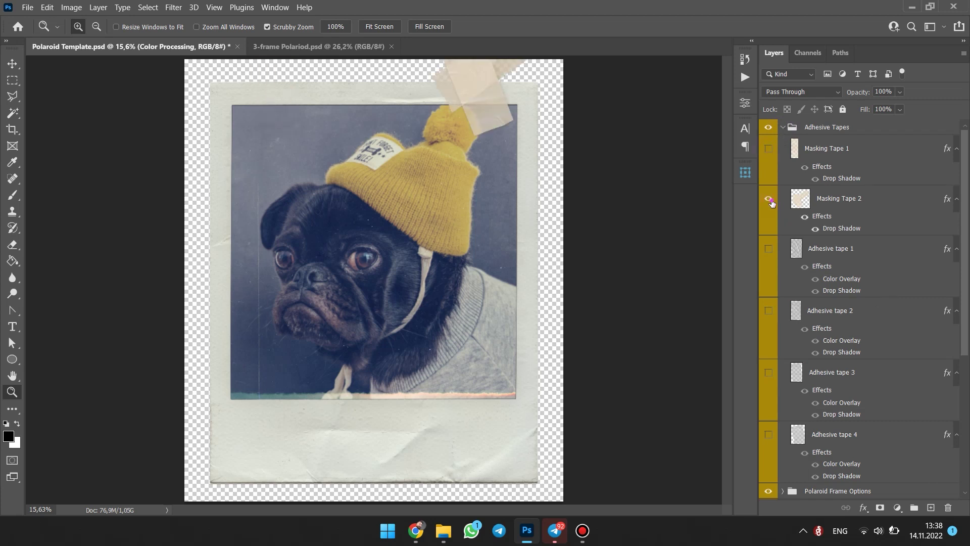
click(768, 198)
click(769, 250)
click(769, 250)
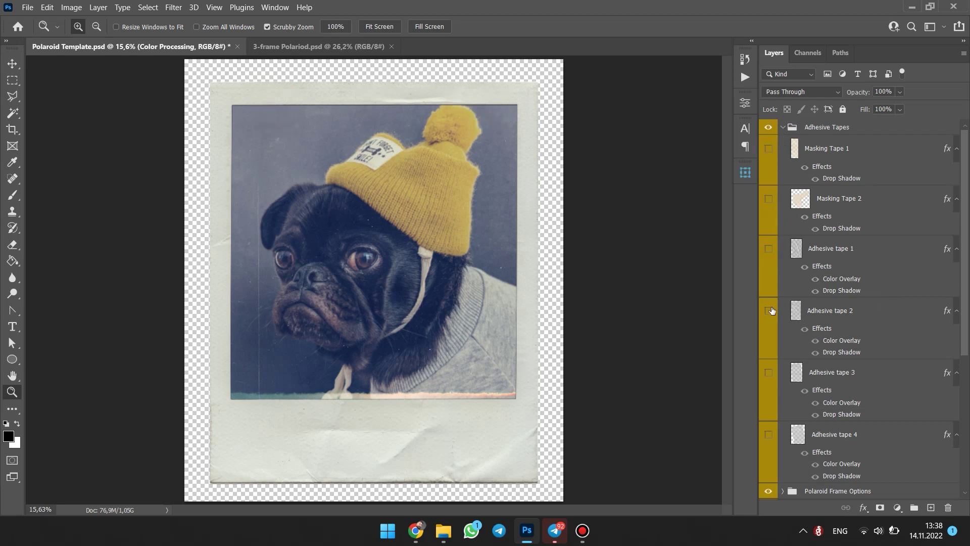
click(769, 310)
click(768, 310)
click(768, 372)
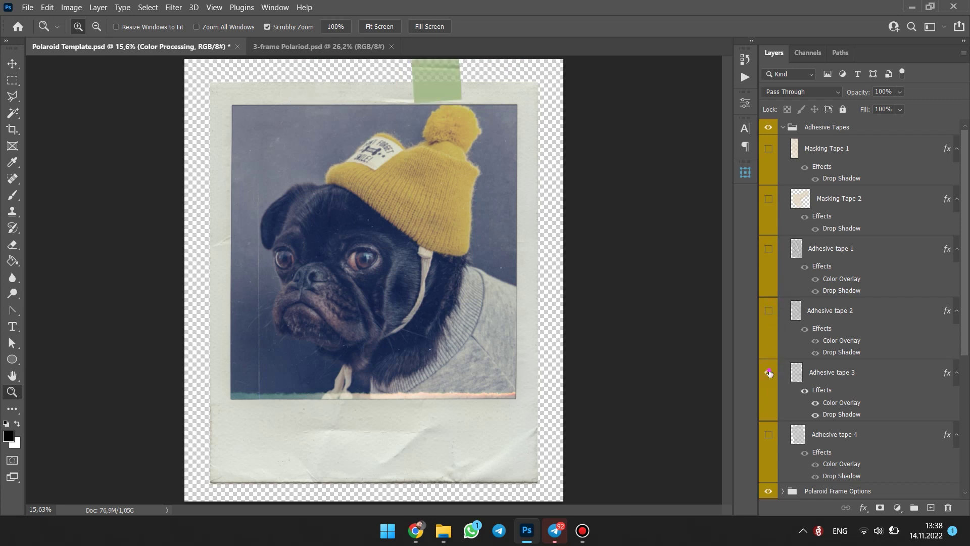
click(768, 373)
Make Adhesive tape 4 visible and compare it with and without its layer effects
click(768, 434)
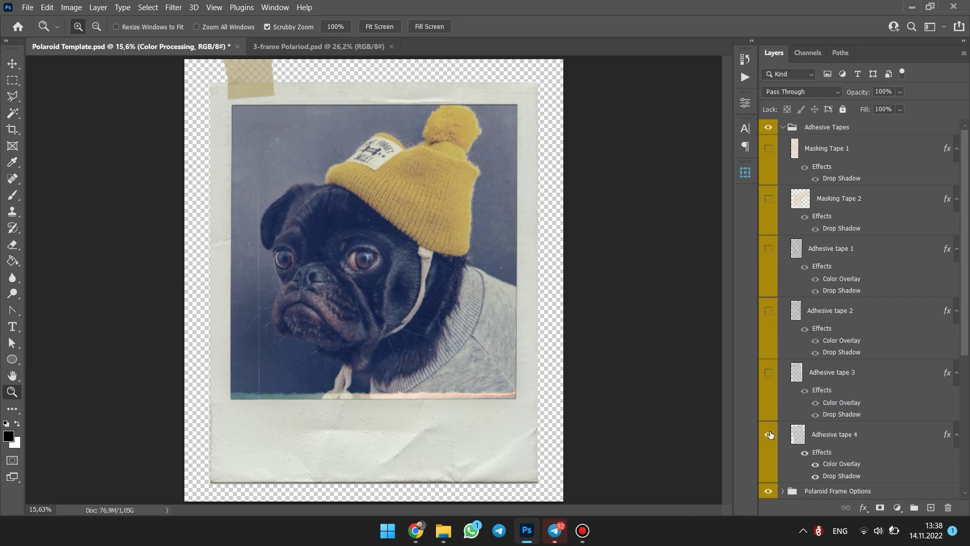
click(804, 452)
click(804, 453)
Change the Color Overlay of Adhesive tape 4 to a more saturated golden yellow
click(837, 464)
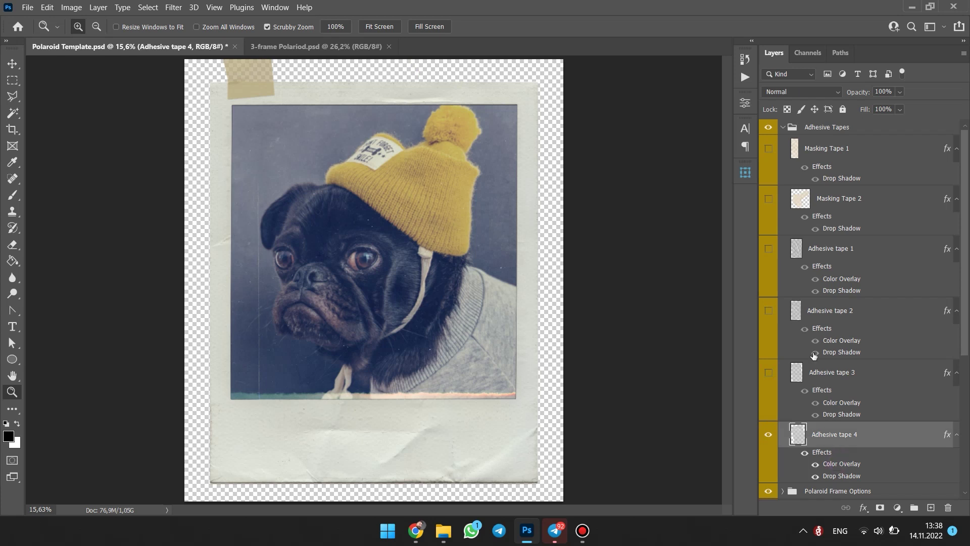
double_click(841, 463)
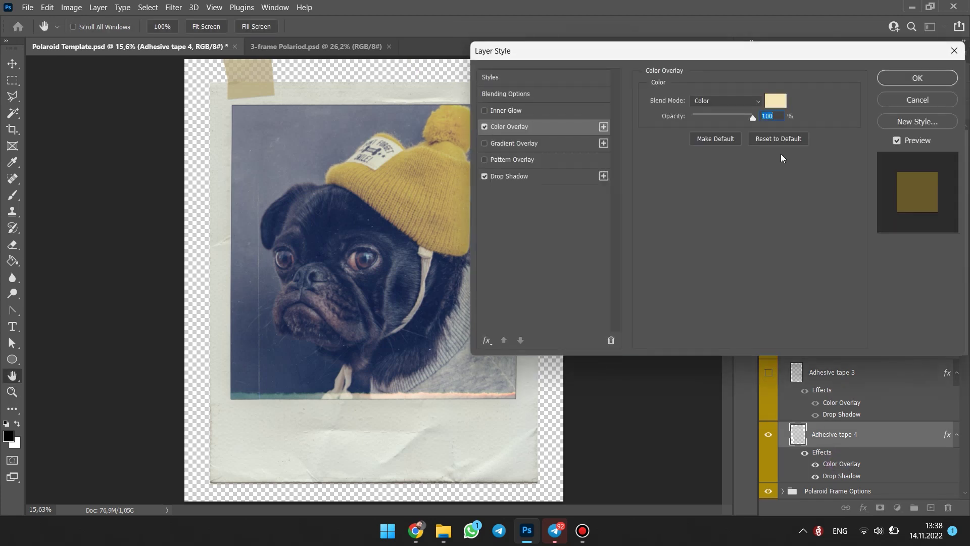
click(775, 100)
click(449, 147)
drag(732, 160, 736, 150)
click(928, 144)
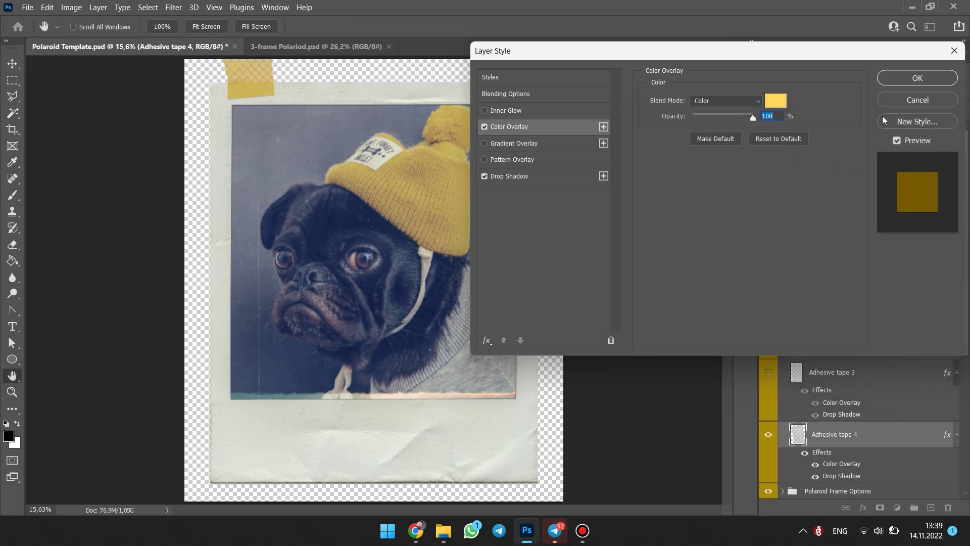
click(917, 79)
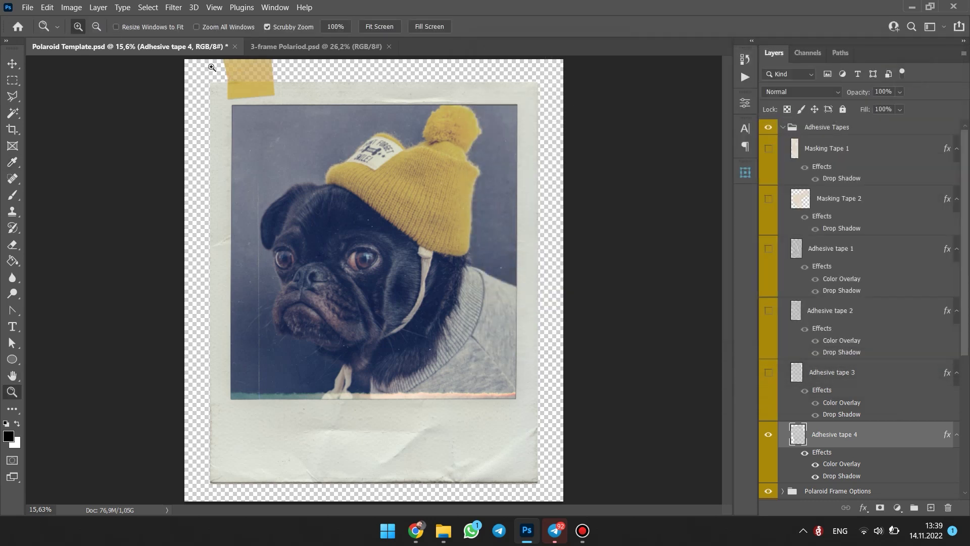
Examine the dust, scratches and blur on the dog's face at 100% zoom, and then the whole taped polaroid
click(783, 126)
right_click(356, 268)
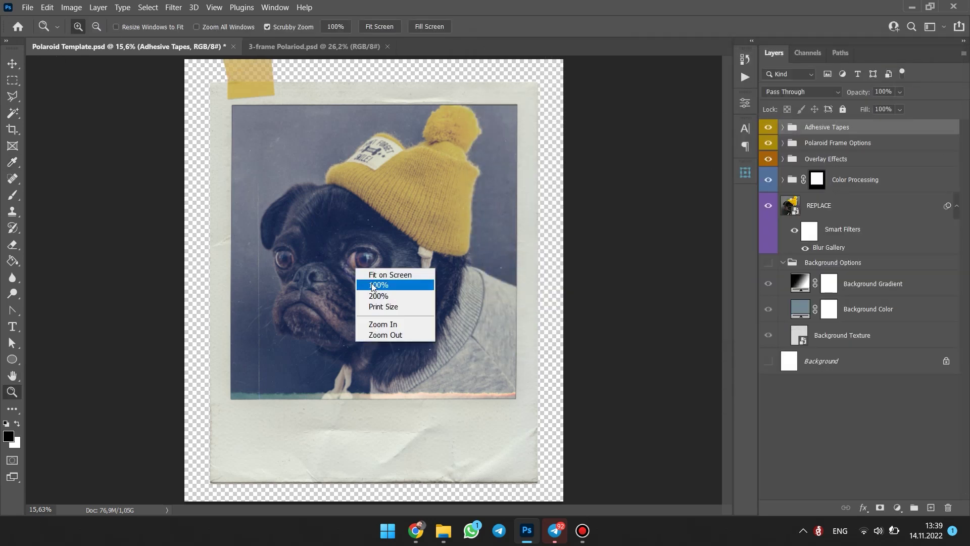
click(373, 287)
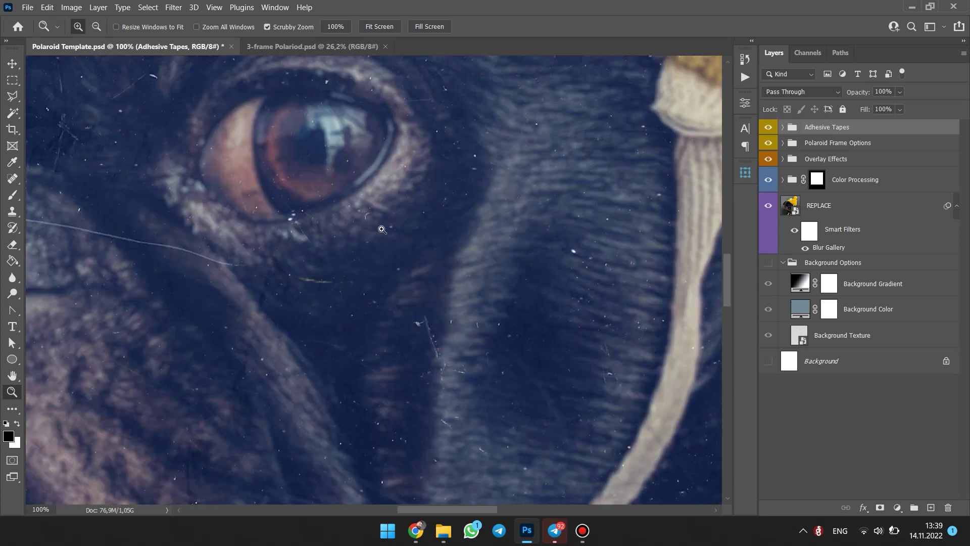
drag(250, 238, 581, 353)
key(ctrl+0)
key(v)
click(170, 167)
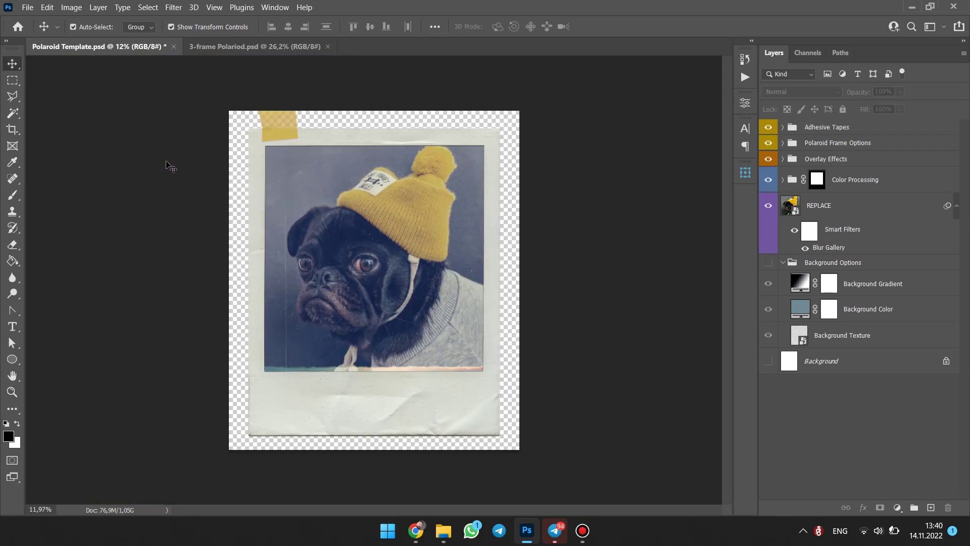
scroll(170, 167, up, 1)
click(255, 74)
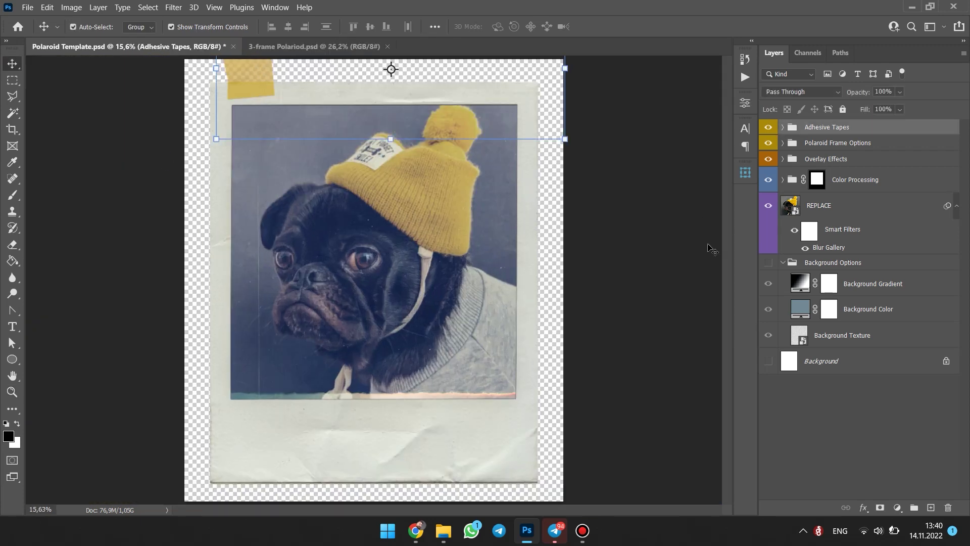
Make the Background Options group visible and compare the backdrop with and without Background Gradient and Background Texture
click(768, 263)
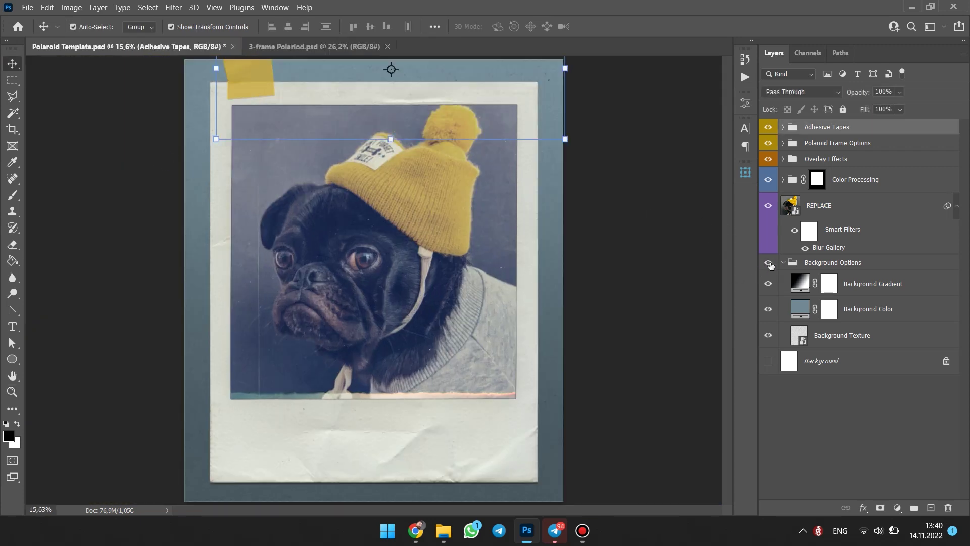
click(803, 309)
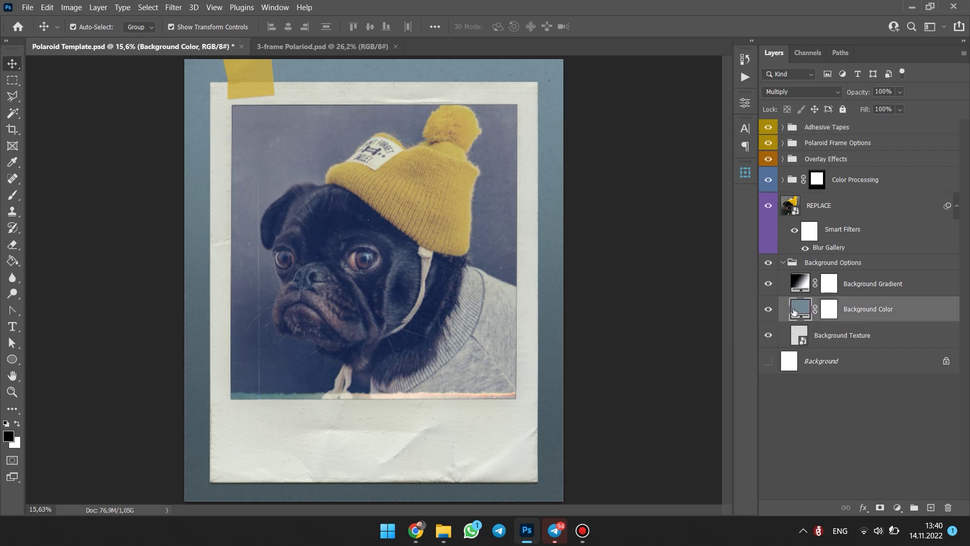
click(768, 284)
click(768, 284)
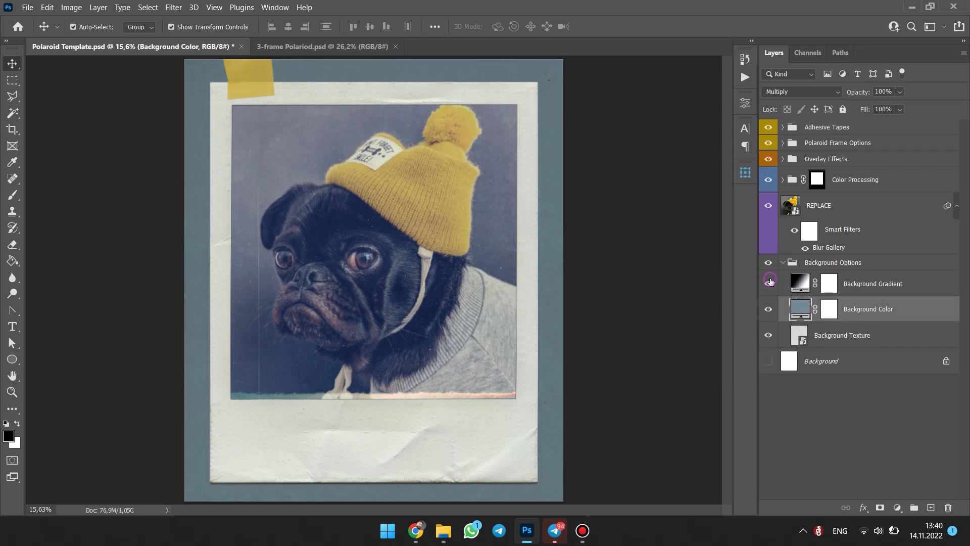
click(768, 336)
click(769, 335)
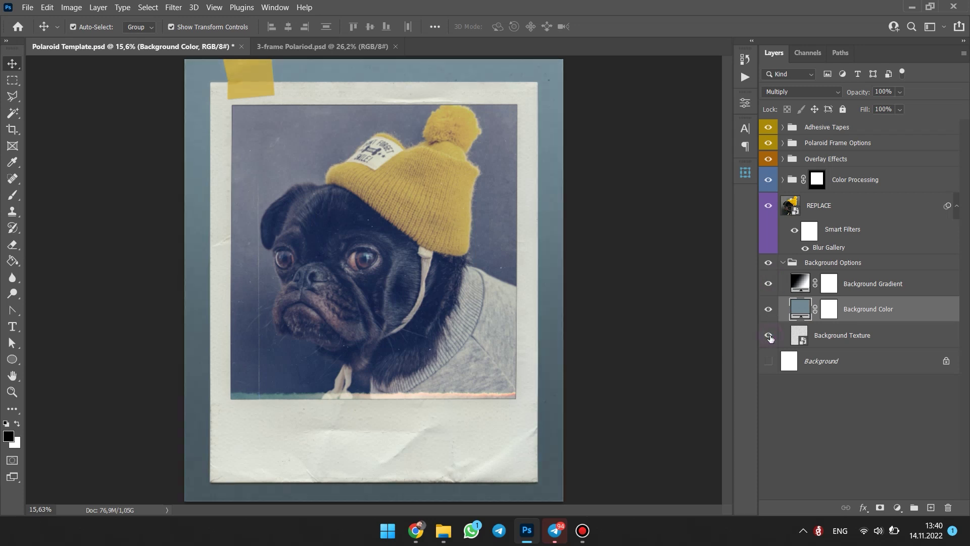
Try Background Color fills sampled from the photo's grey-blue backdrop (62687c) and the yellow hat (c4aa5b)
double_click(802, 310)
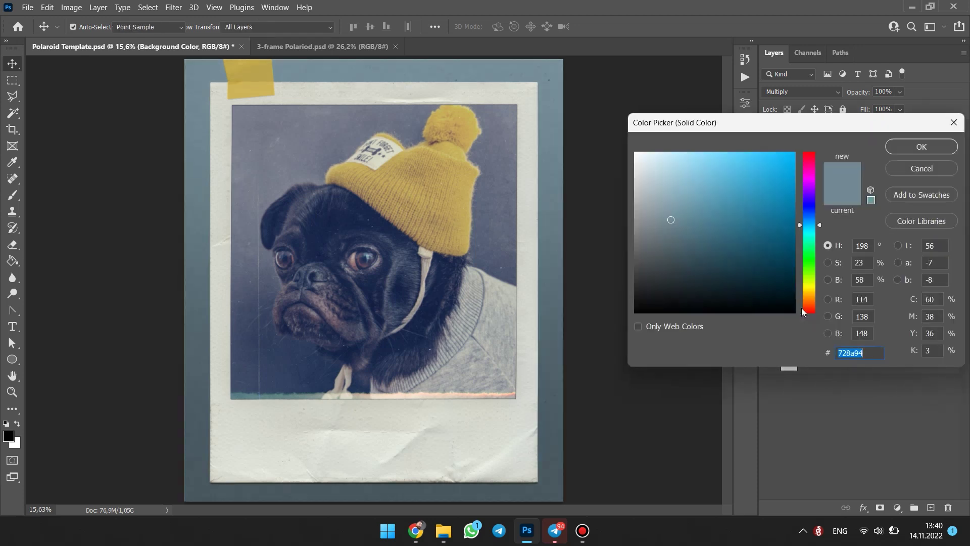
click(500, 196)
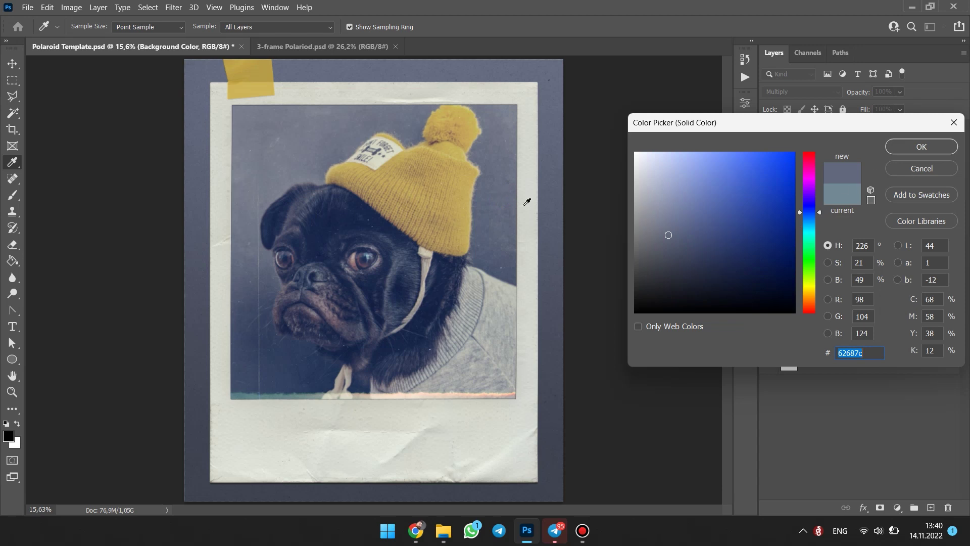
click(448, 186)
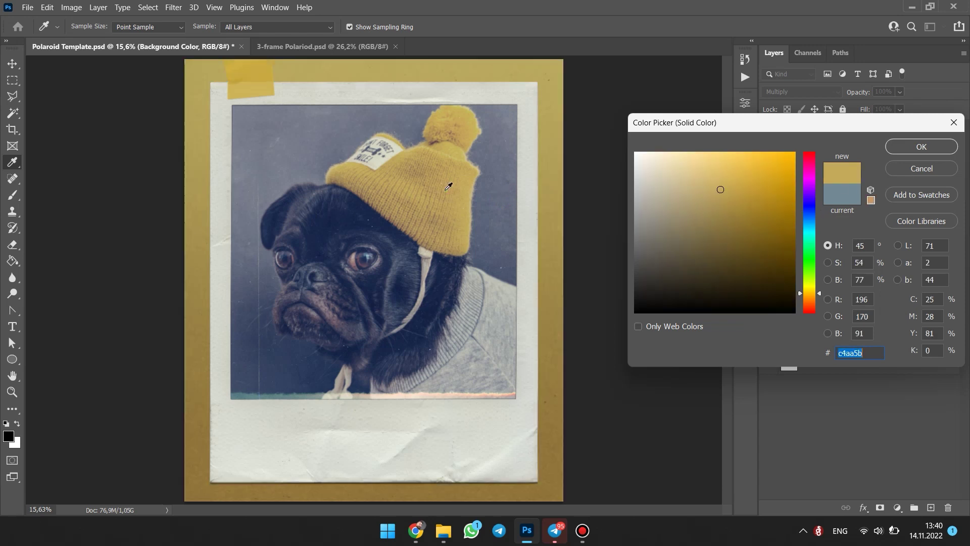
click(920, 167)
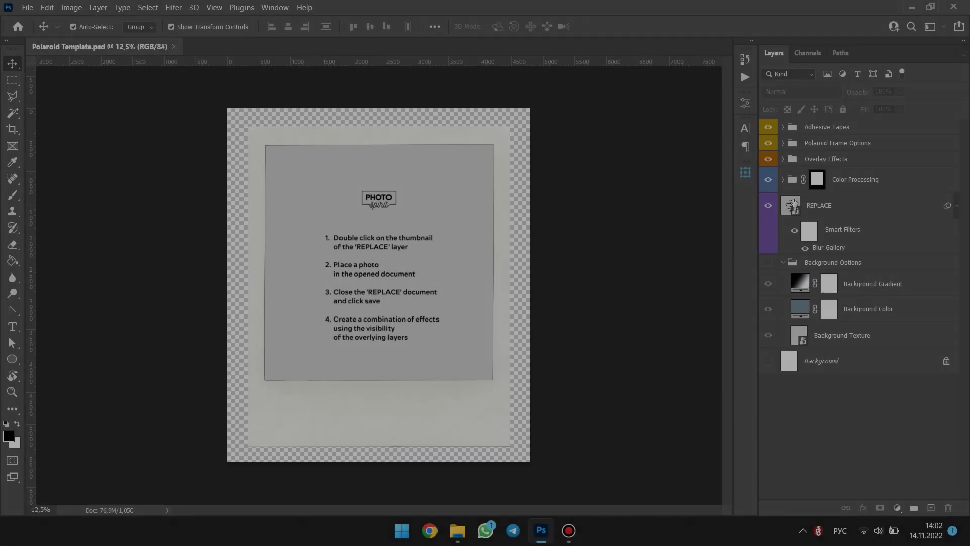
Open the contents of the REPLACE smart object and place the pug photo in it as an embedded image
click(794, 208)
double_click(791, 208)
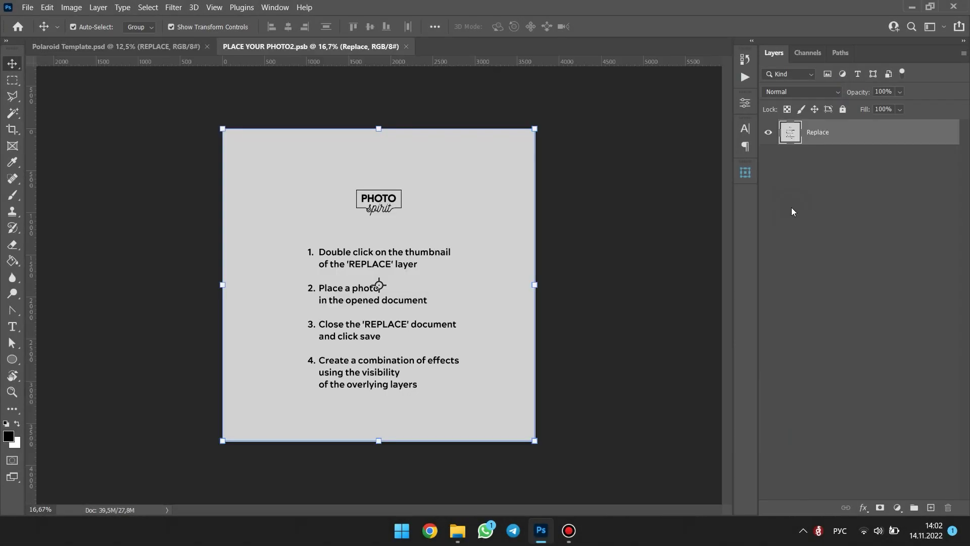
click(28, 7)
click(96, 255)
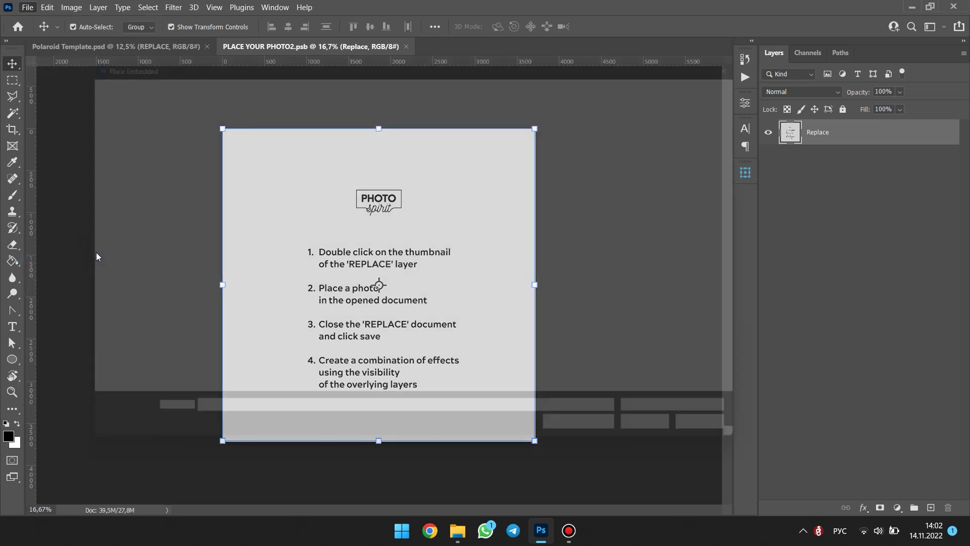
double_click(274, 153)
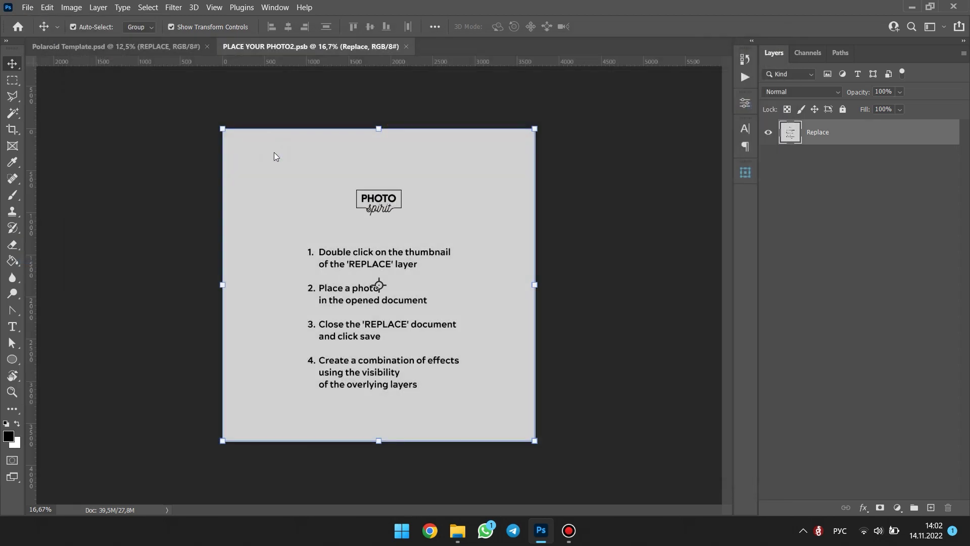
Fit the pug photo over the square canvas at 122.85% scale, and save and close the PLACE YOUR PHOTO2.psb document
mouse_move(498, 281)
mouse_down()
mouse_move(535, 279)
mouse_move(502, 273)
mouse_up()
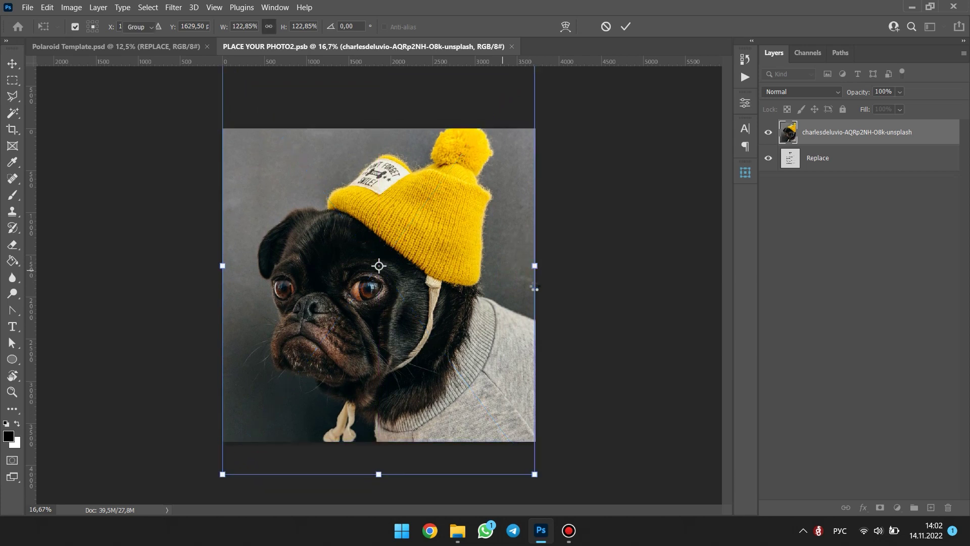
key(Return)
click(515, 47)
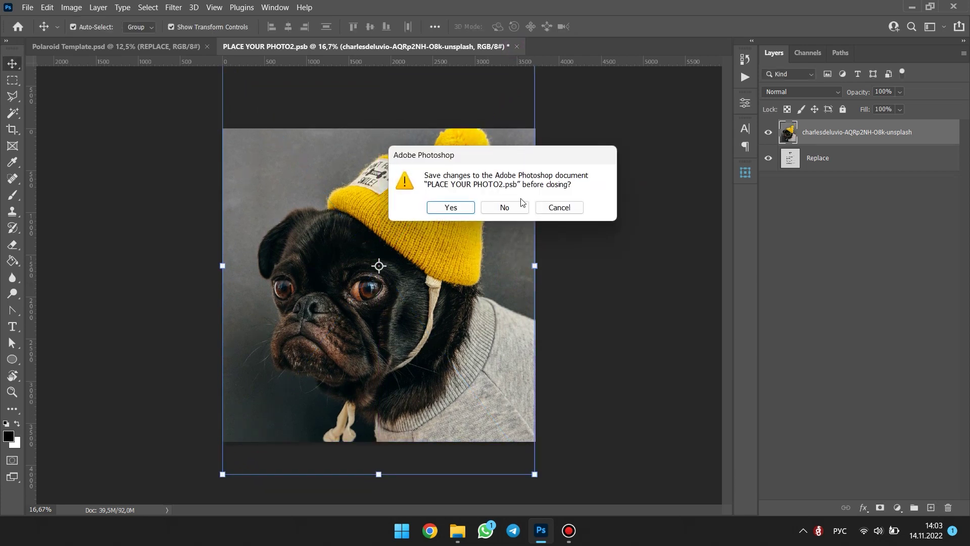
click(456, 208)
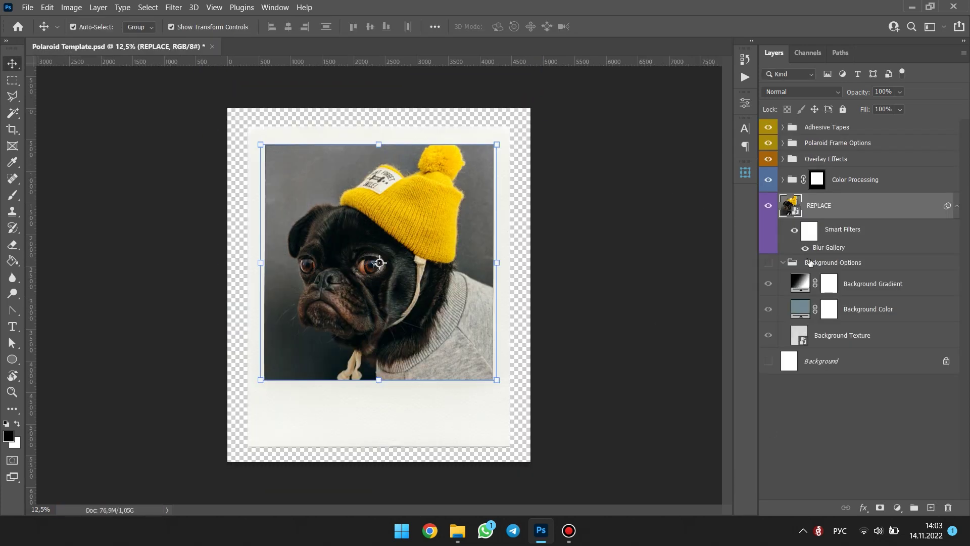
Make X-process and Contrast visible in the Color Processing group and set the Contrast layer's opacity to 13%
click(780, 180)
click(783, 181)
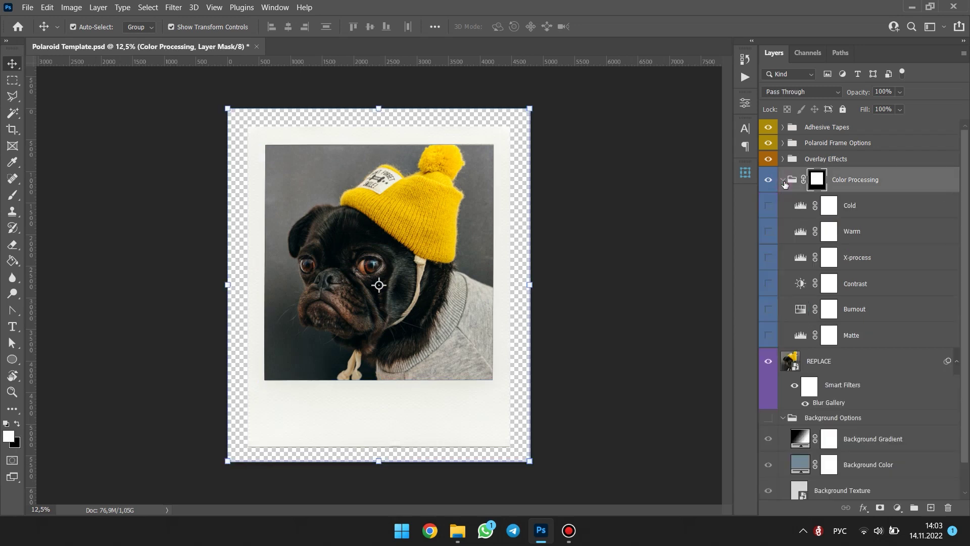
click(768, 258)
click(768, 284)
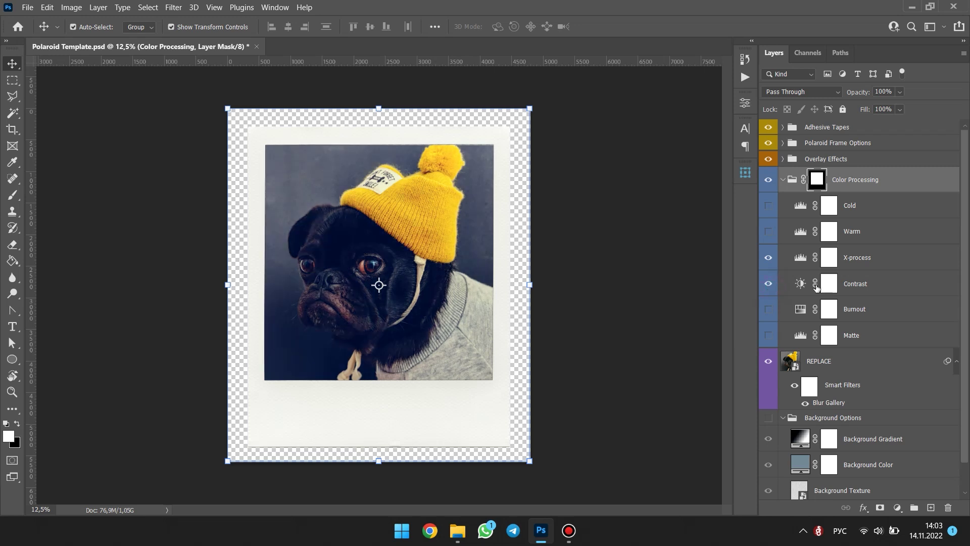
click(903, 277)
click(902, 92)
drag(916, 106, 864, 107)
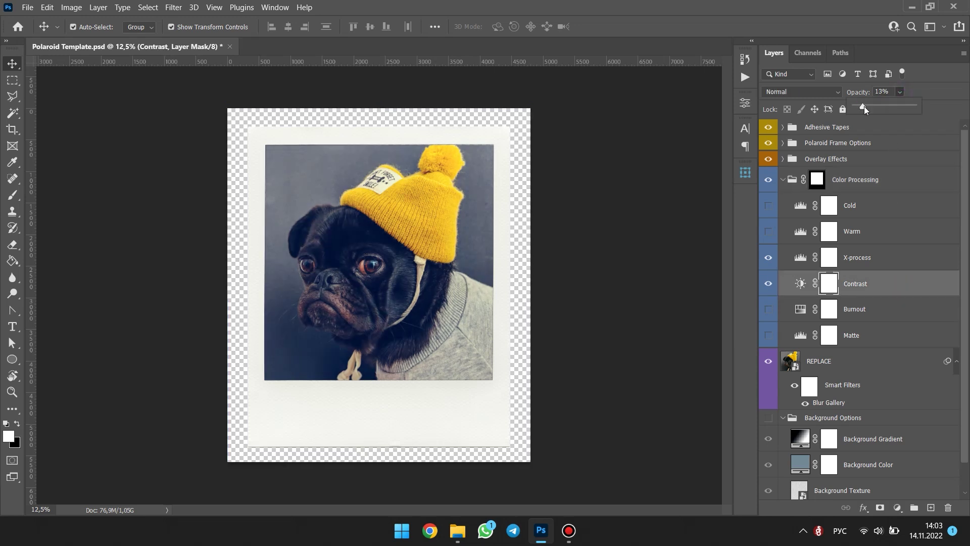
click(783, 180)
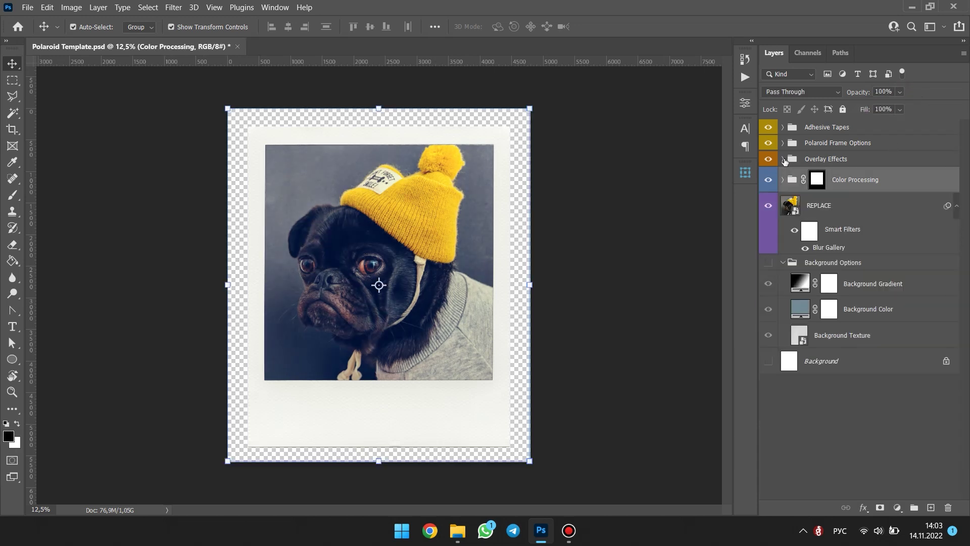
Make Dust and scratches 1 and 2 visible in the Overlay Effects group
click(783, 158)
click(769, 205)
click(768, 180)
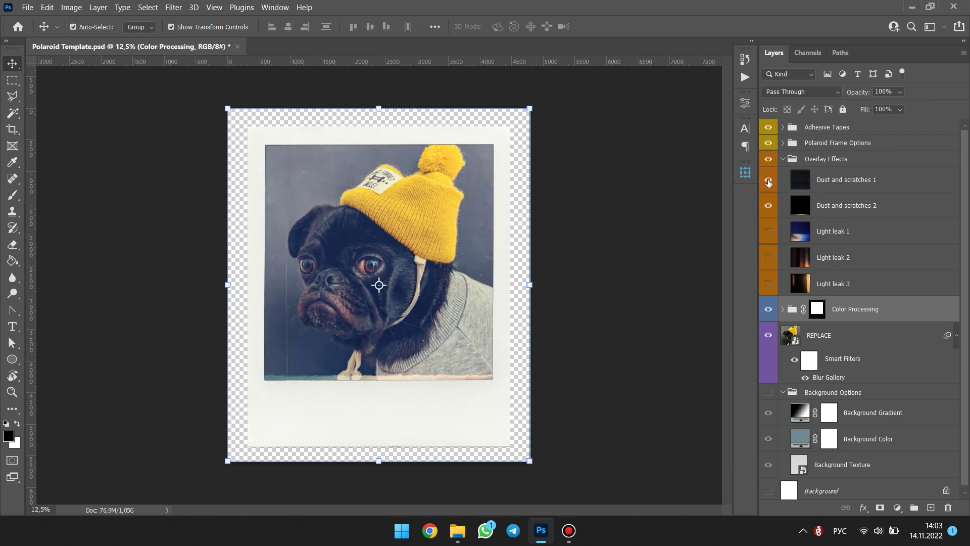
Make Old Texture 3 visible in the Polaroid Frame Options group
click(783, 143)
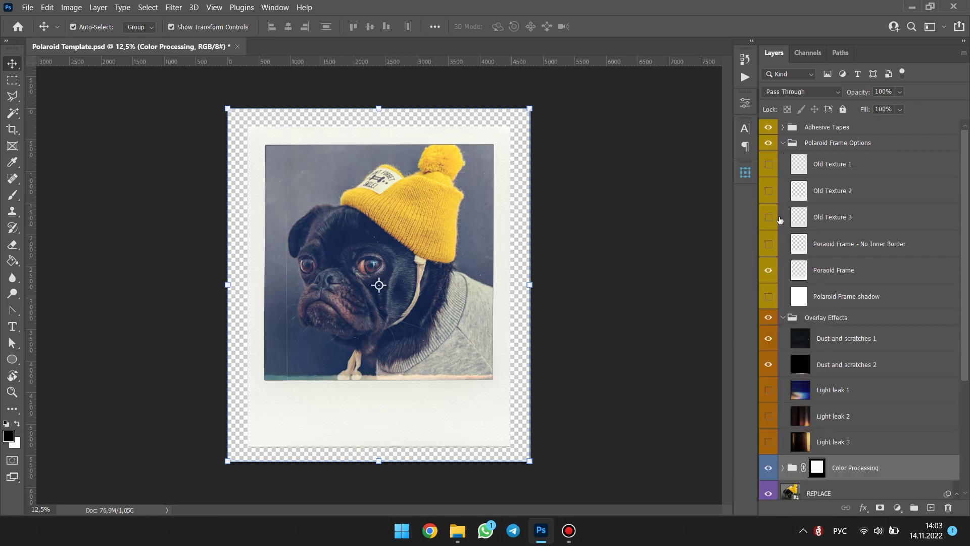
click(768, 218)
click(782, 143)
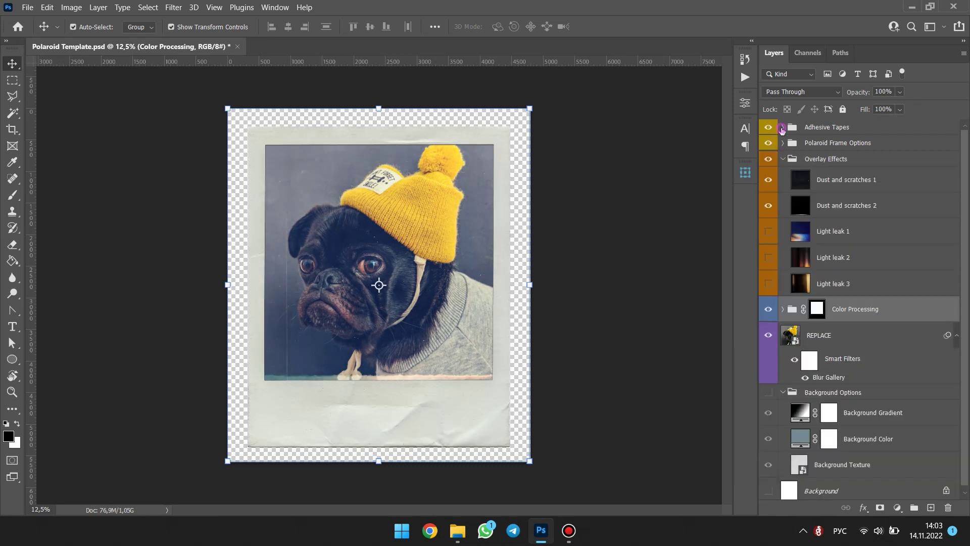
Make Adhesive tape 4 visible and move the Adhesive Tapes group so the tape sits mid-way along the frame's top edge
click(782, 127)
scroll(771, 395, down, 3)
click(768, 388)
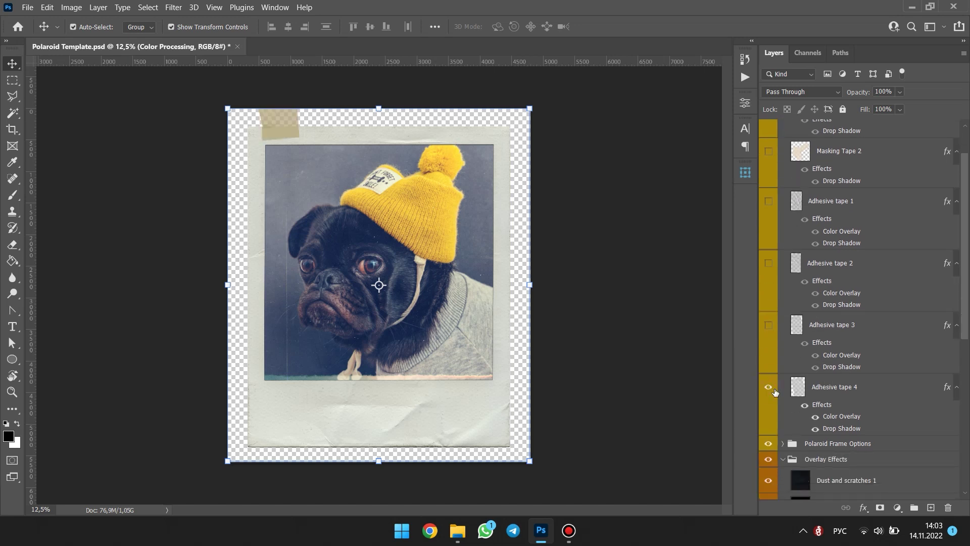
click(802, 389)
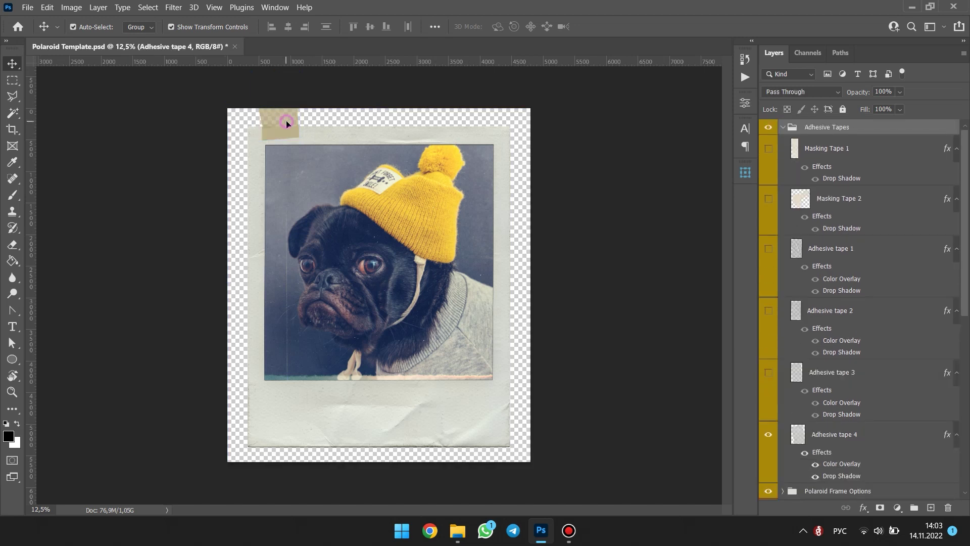
drag(285, 120, 381, 124)
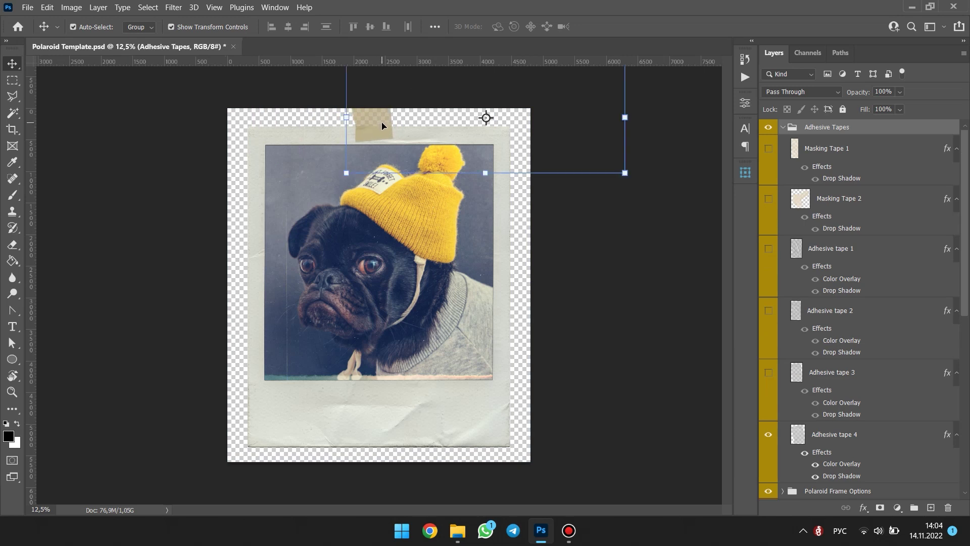
Change the Color Overlay of Adhesive tape 4 to a bright yellow sampled from the dog's hat
scroll(847, 419, down, 2)
double_click(847, 419)
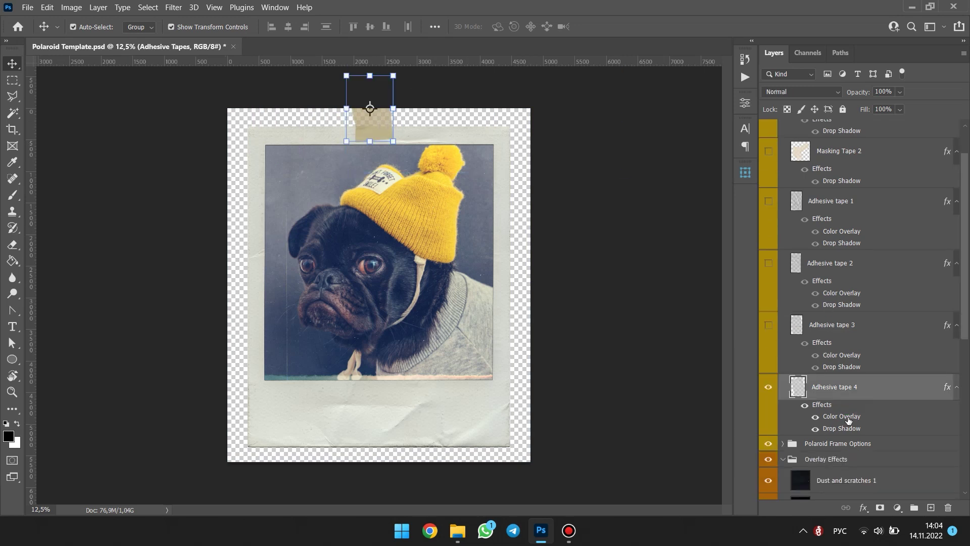
click(775, 102)
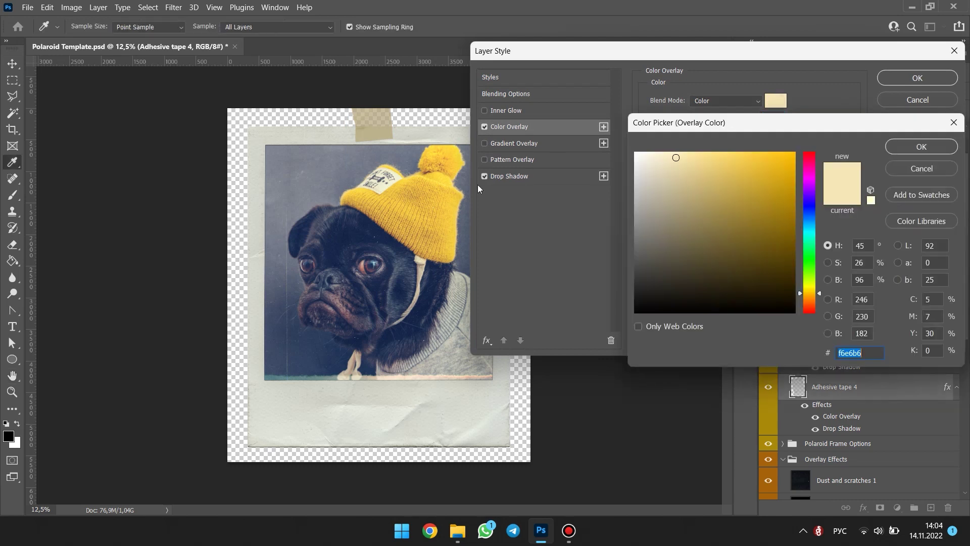
click(445, 176)
click(905, 146)
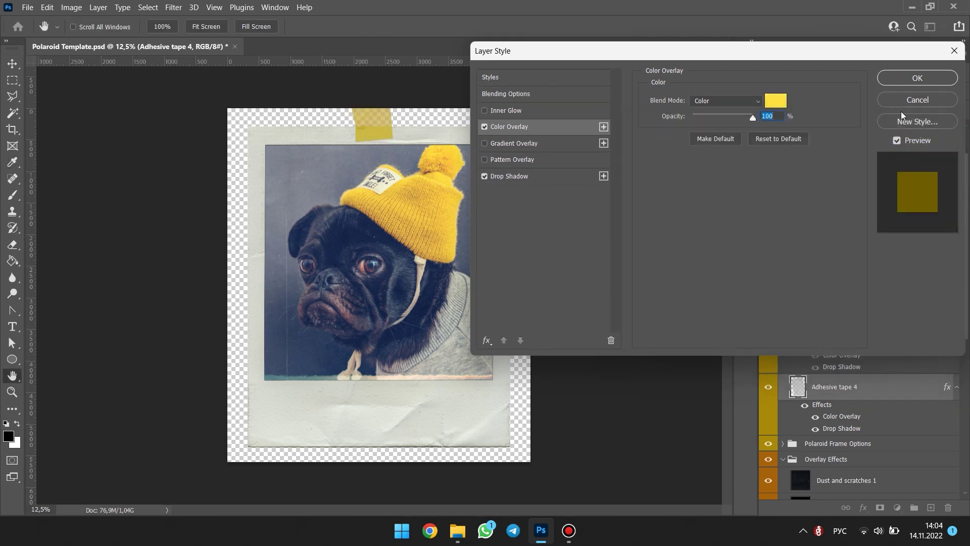
click(917, 78)
Merge the Adhesive Tapes, Polaroid Frame Options, Overlay Effects and Color Processing groups with the REPLACE layer into one layer
scroll(841, 154, up, 1)
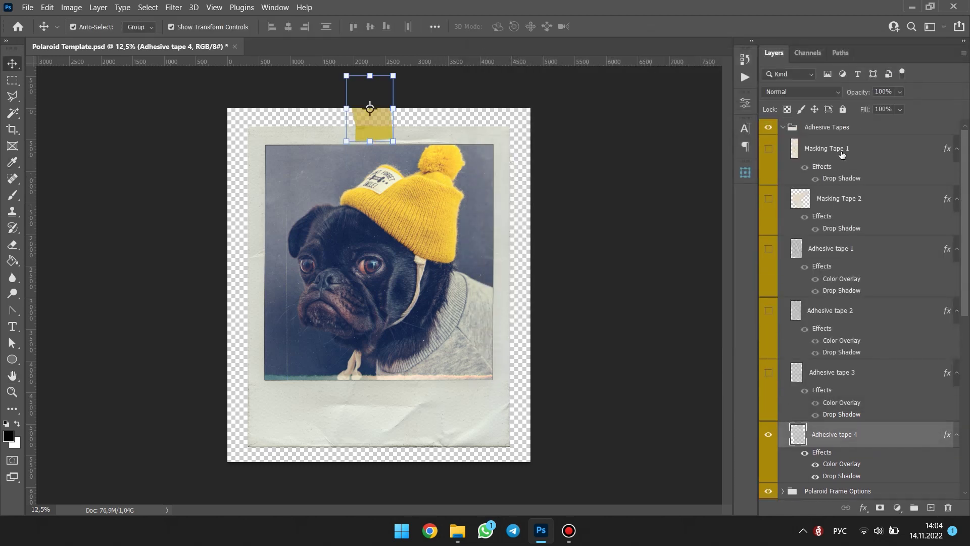
click(783, 128)
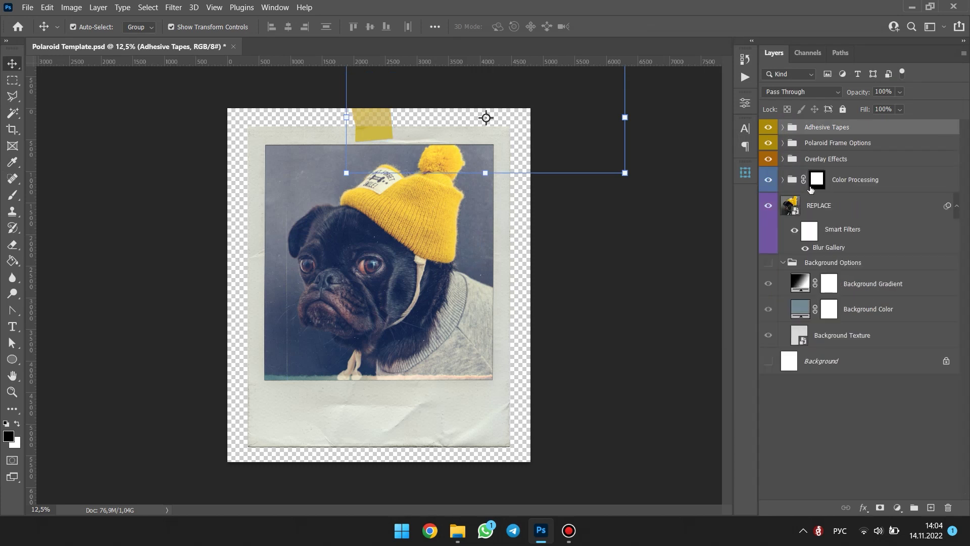
shift+click(860, 212)
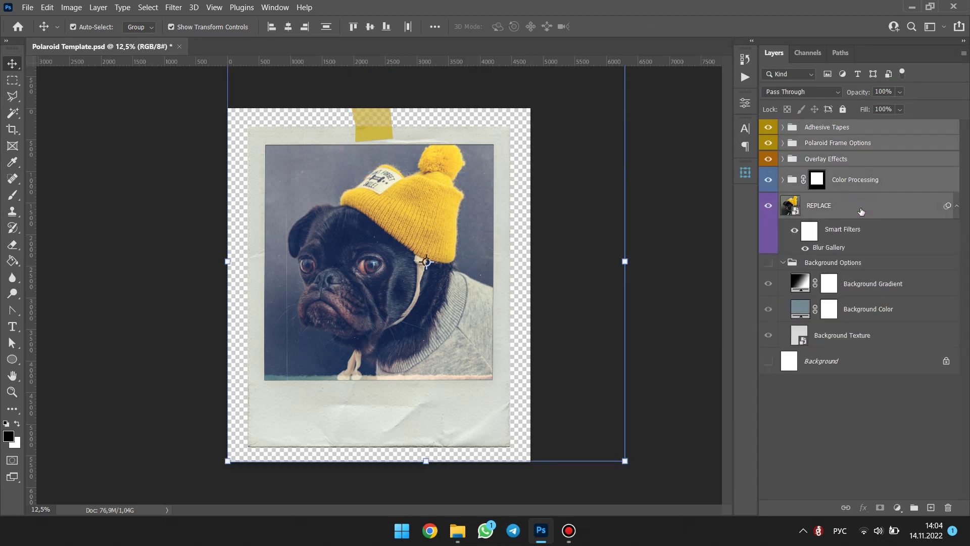
right_click(860, 211)
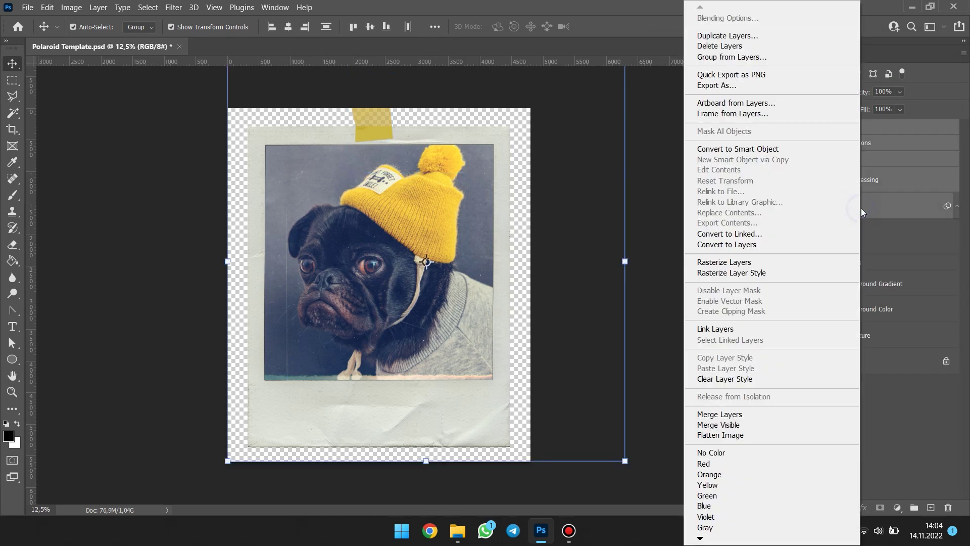
click(755, 415)
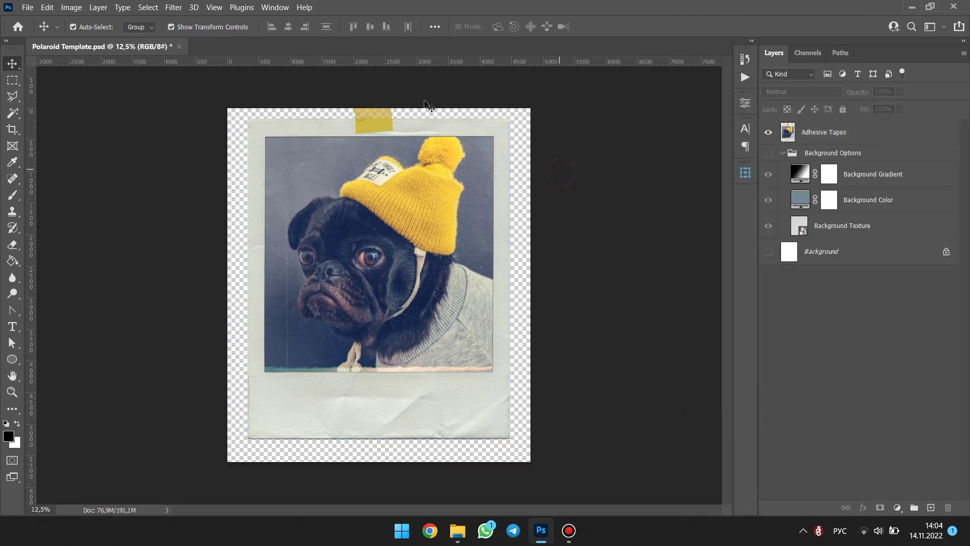
Open 3-frame Polariod.psd from the Demo folder and copy the merged yellow-hat polaroid from the template into it
click(27, 7)
click(53, 25)
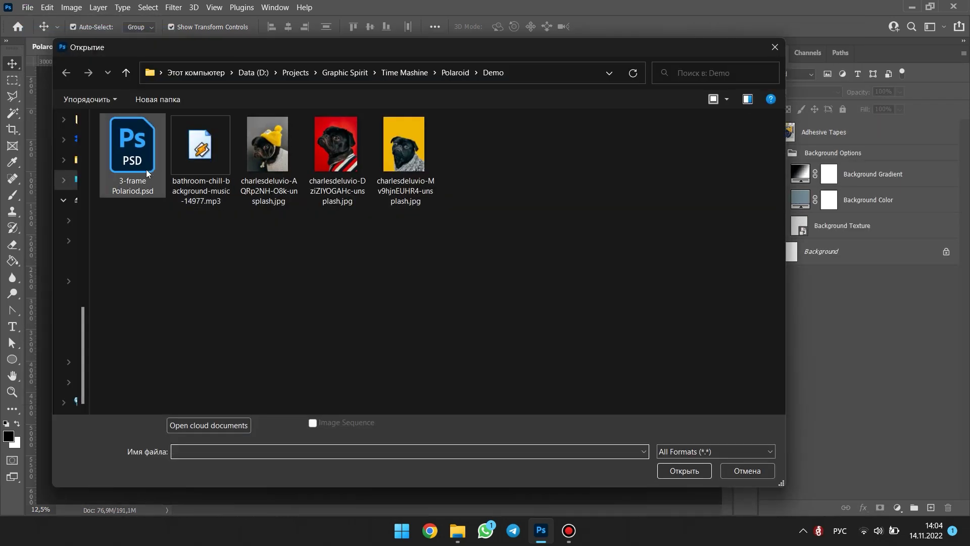
double_click(133, 149)
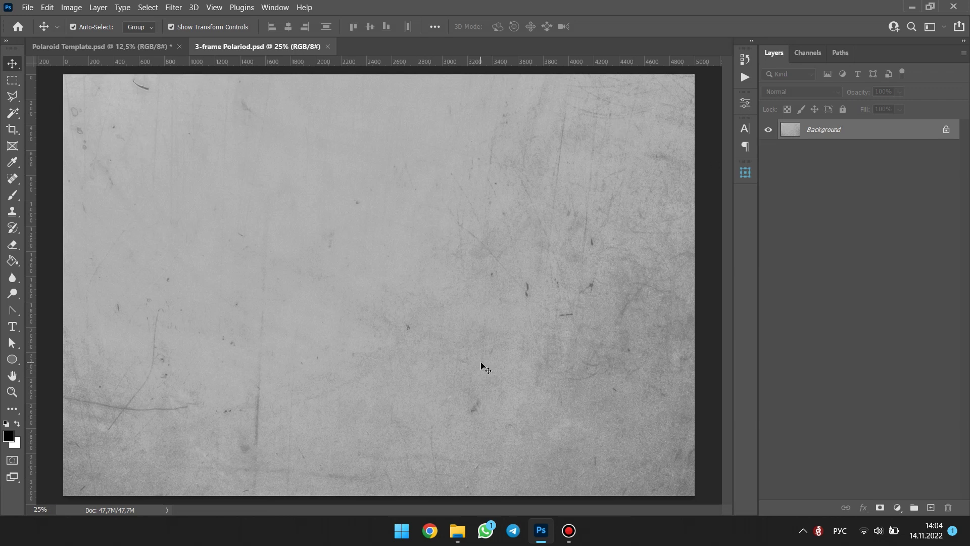
click(144, 46)
drag(368, 204, 348, 255)
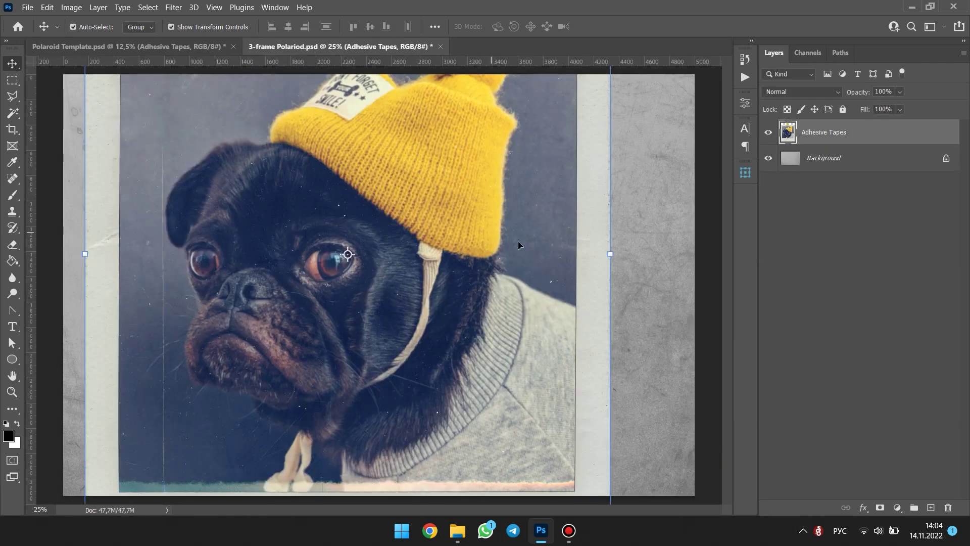
Scale down the yellow-hat polaroid, tilt it slightly, and place it in the left third of the grey background
drag(610, 253, 270, 256)
drag(243, 286, 244, 317)
drag(291, 150, 296, 155)
drag(240, 234, 245, 233)
key(Return)
Revert Polaroid Template.psd to its Layer Style state before the merge, and swap the REPLACE smart object's photo for the red-background pug
click(196, 47)
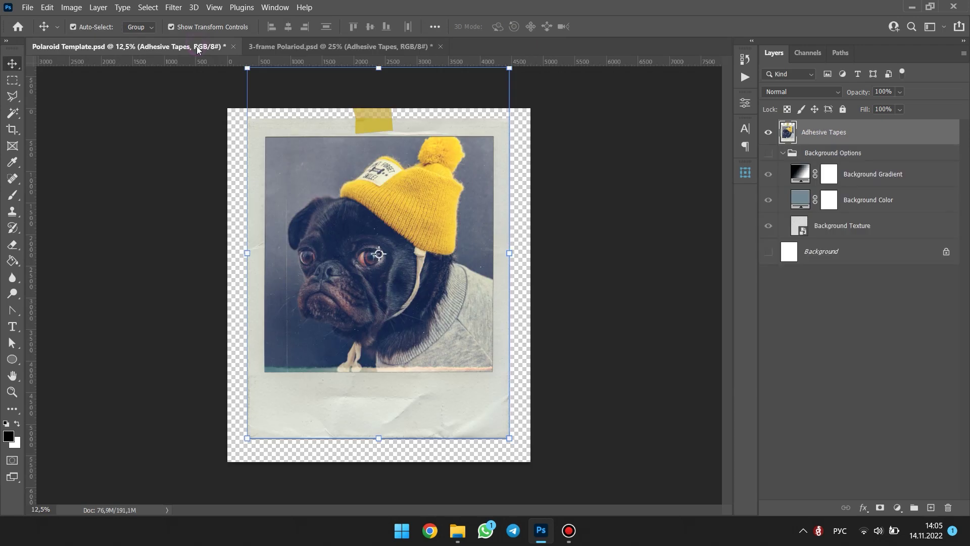
click(745, 59)
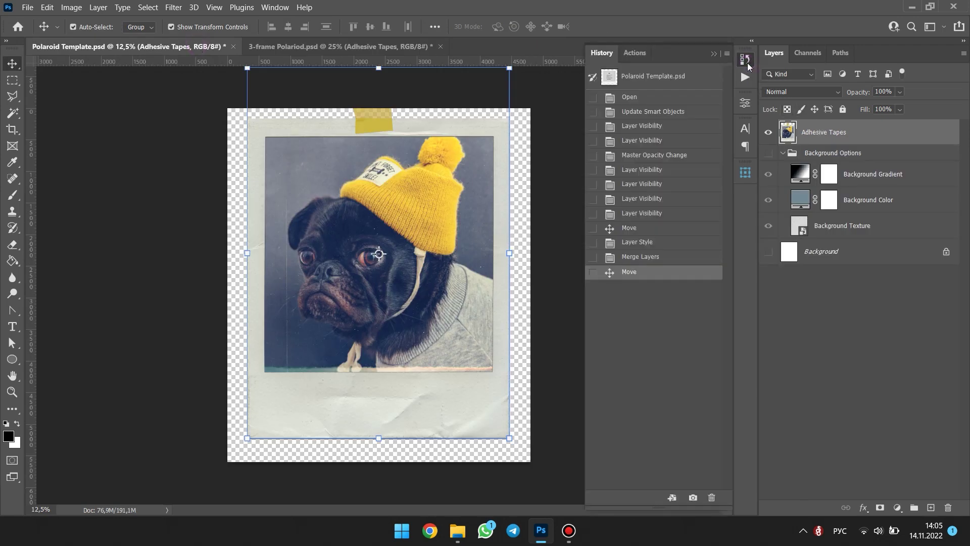
click(672, 261)
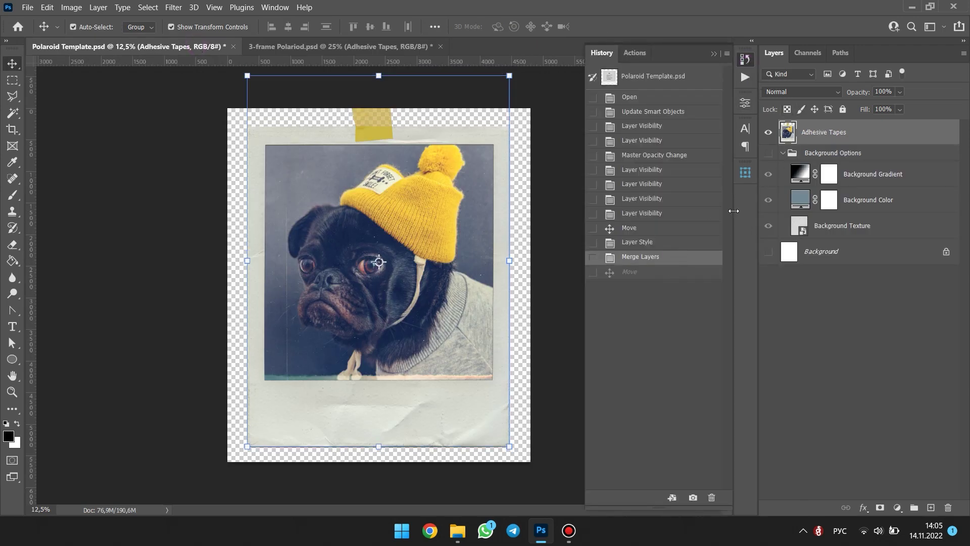
click(705, 241)
double_click(790, 208)
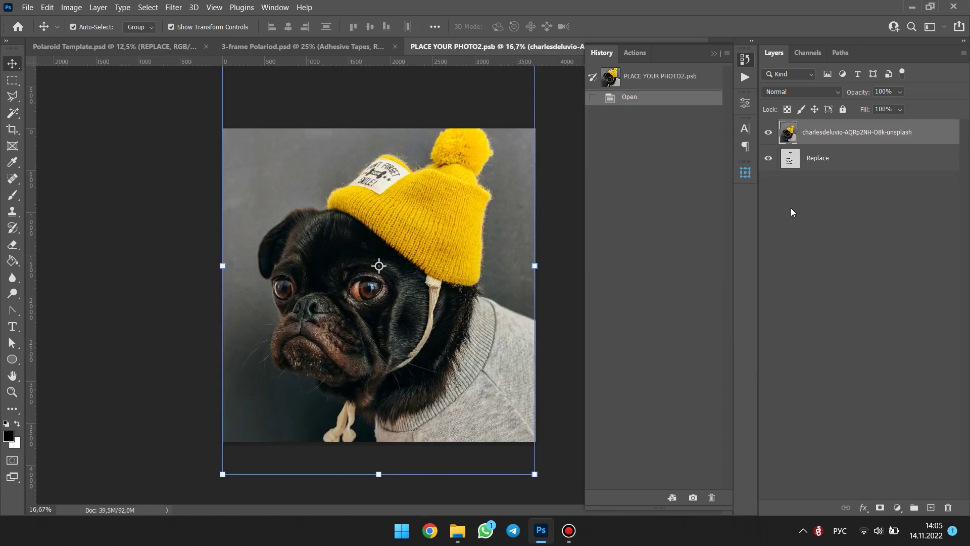
key(ctrl+w)
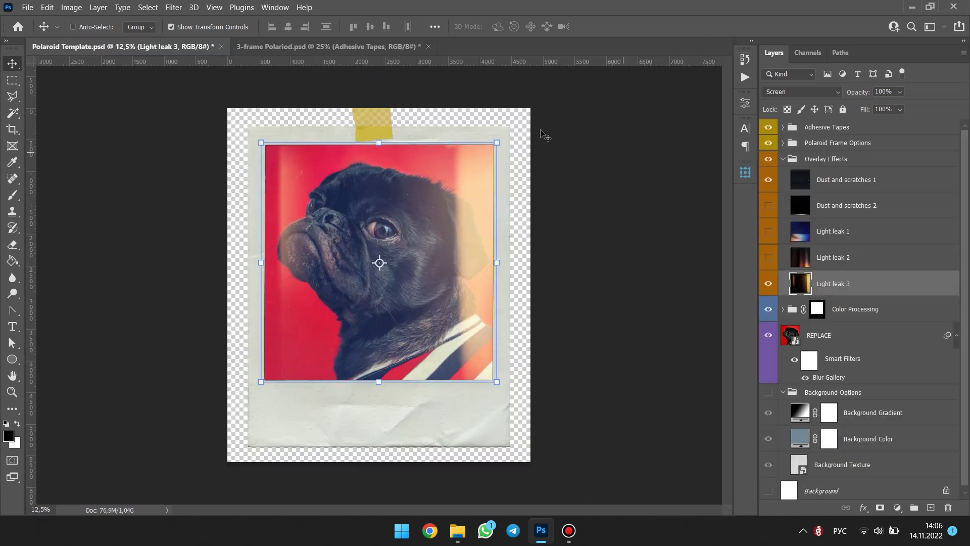
Rotate Light leak 3 by 90 degrees over the photo and set its opacity to 50%
key(ctrl+t)
drag(543, 129, 526, 403)
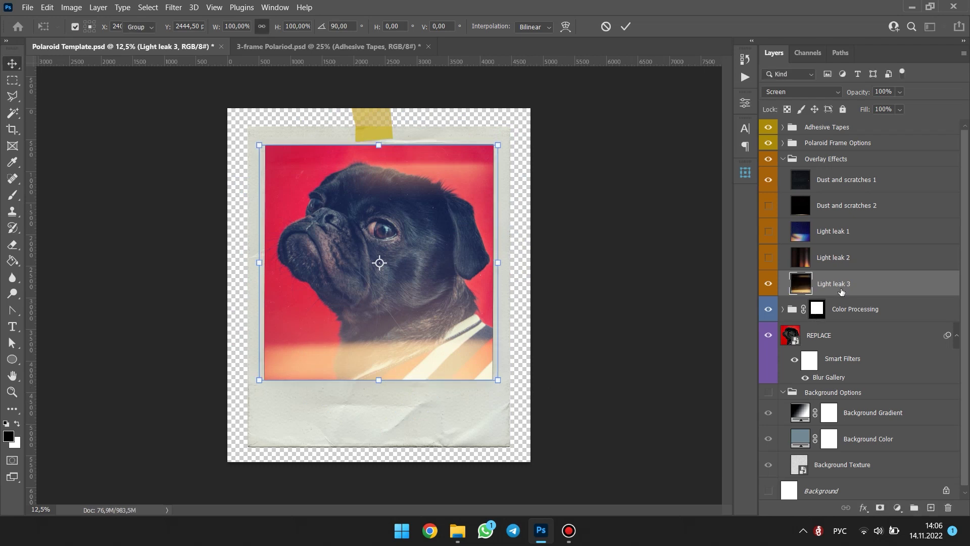
key(Return)
click(900, 91)
drag(916, 105, 884, 107)
Hide Adhesive tape 4, show Adhesive tape 3, and move the Adhesive Tapes group so the tape sits mid-way along the frame's top edge
click(783, 127)
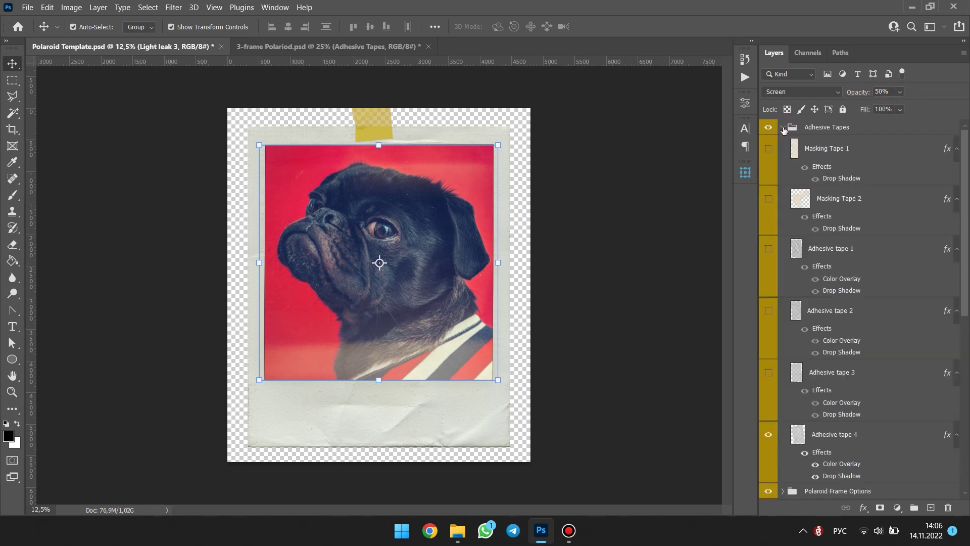
scroll(808, 303, down, 3)
click(769, 323)
click(768, 262)
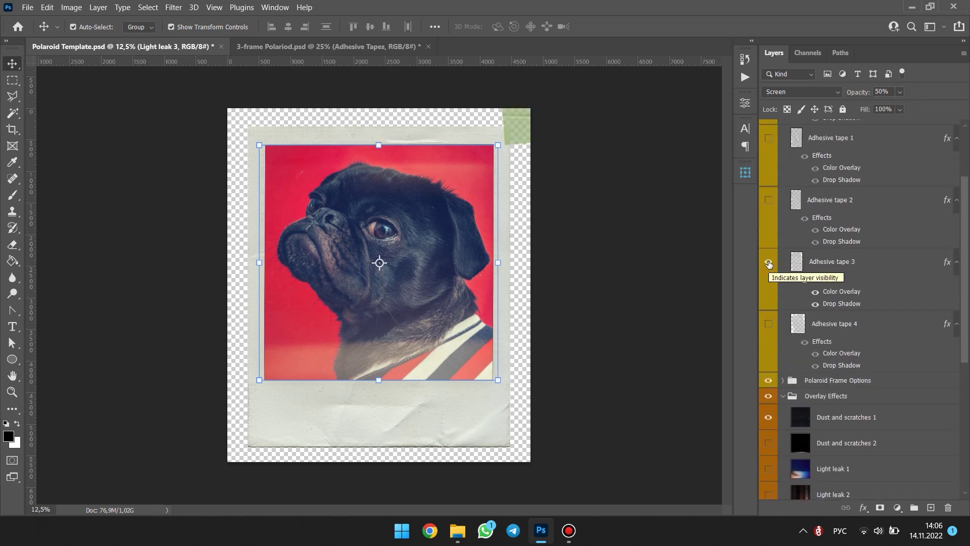
click(829, 262)
drag(515, 129, 377, 132)
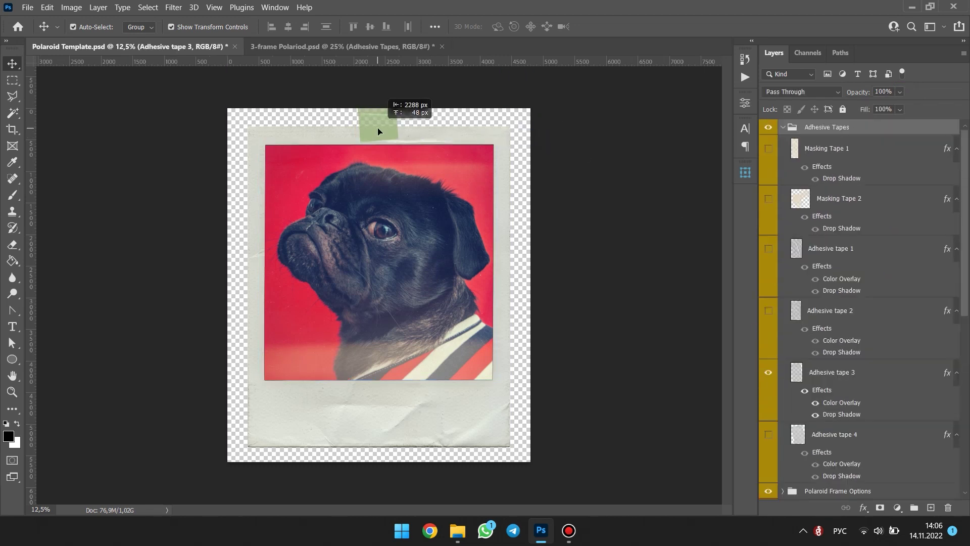
Change the Color Overlay of Adhesive tape 3 to the red cc0018, starting from a color sampled in the photo's background
scroll(833, 303, down, 1)
double_click(841, 387)
click(775, 100)
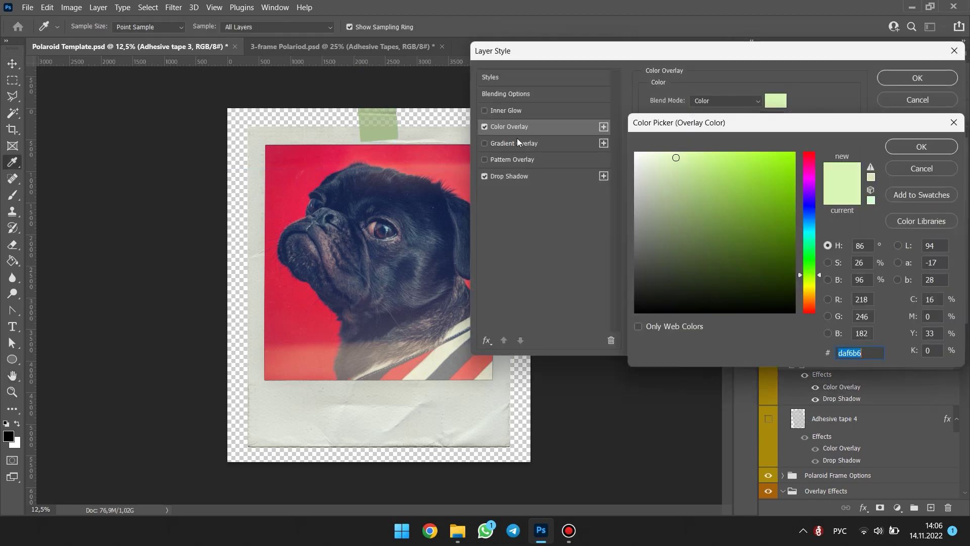
click(284, 154)
drag(806, 160, 808, 155)
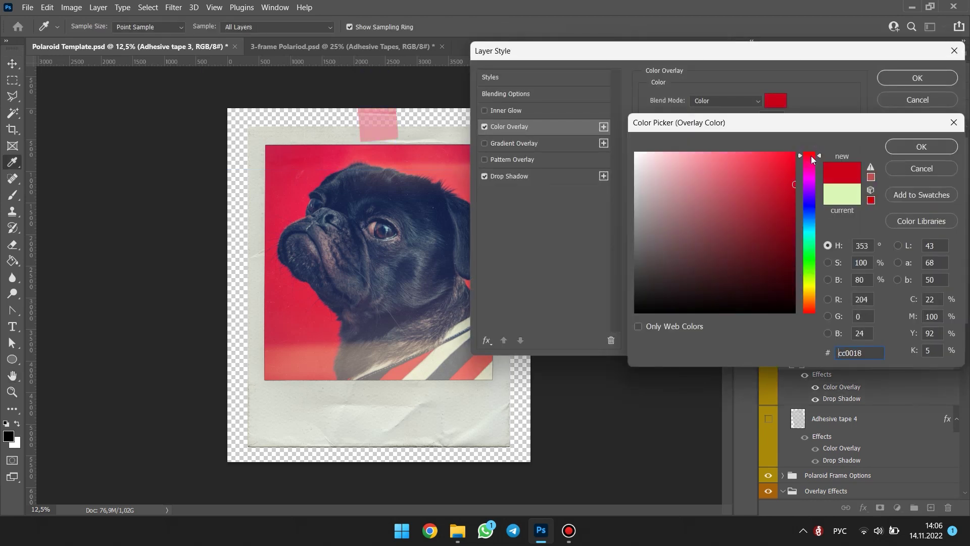
click(911, 148)
click(916, 78)
scroll(859, 227, up, 3)
click(782, 130)
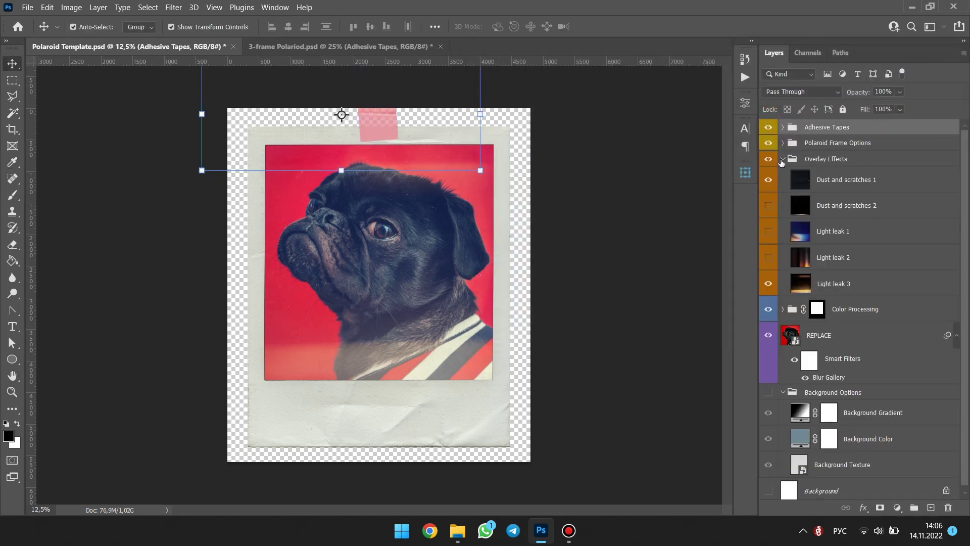
Hide Old Texture 3 and make Old Texture 2 visible in the Polaroid Frame Options group
click(782, 163)
click(783, 144)
click(768, 217)
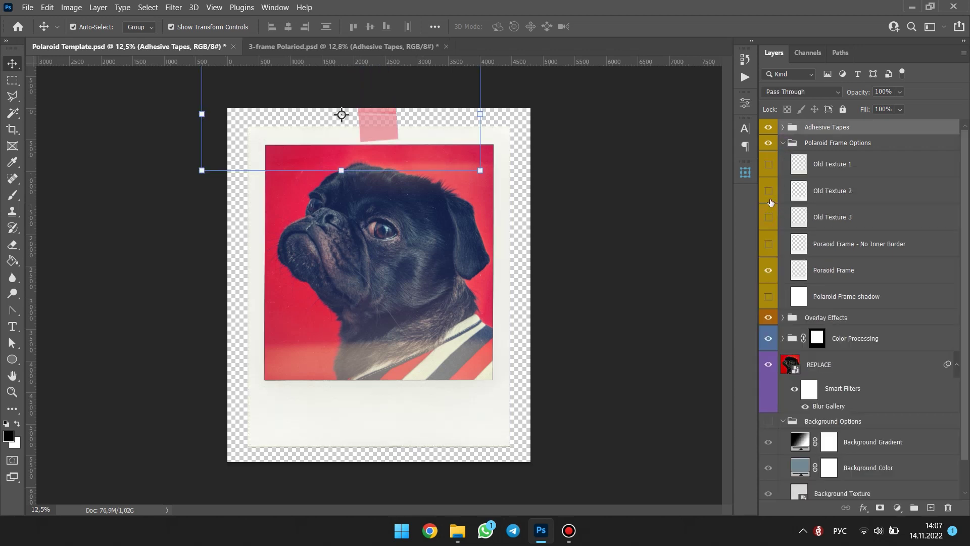
click(768, 191)
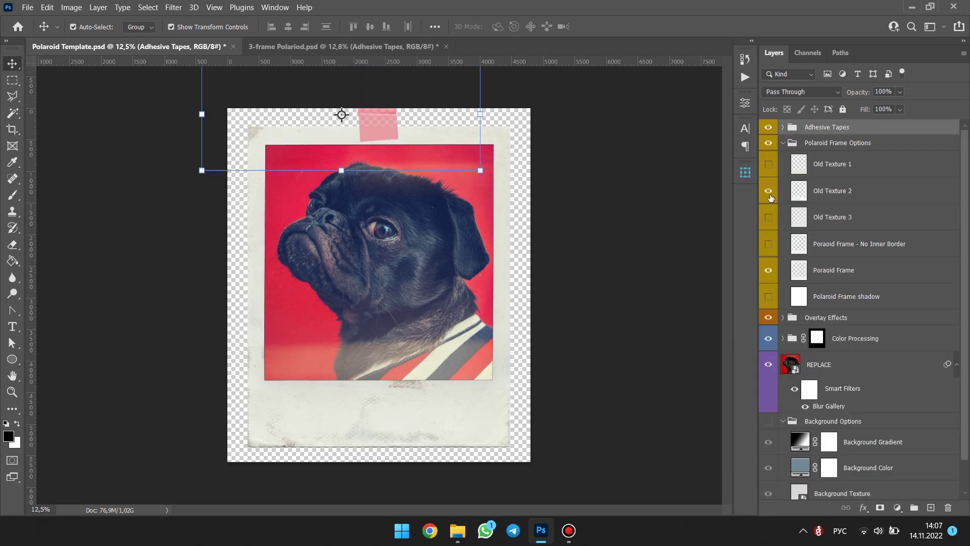
click(783, 144)
Merge the four effect groups and the REPLACE layer of the red-background polaroid into one layer
click(845, 205)
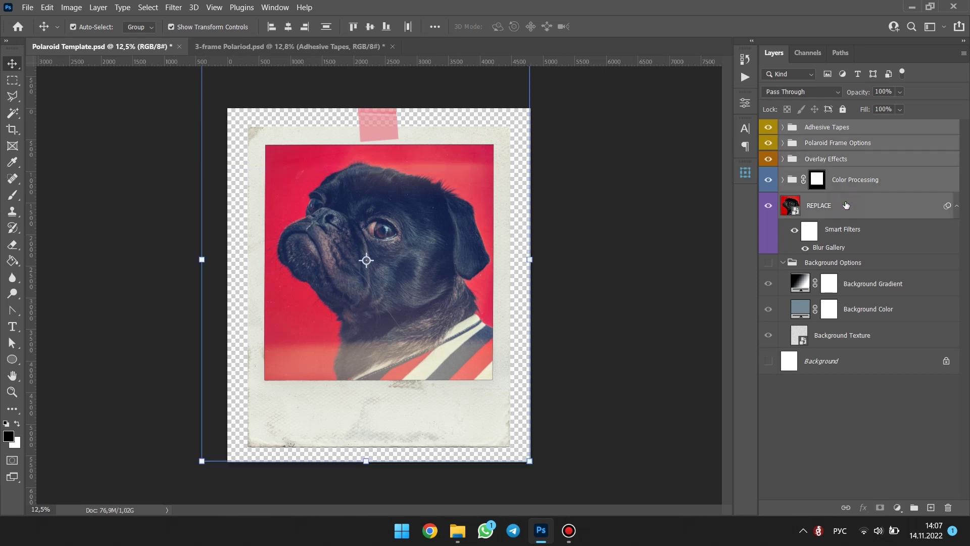
right_click(846, 204)
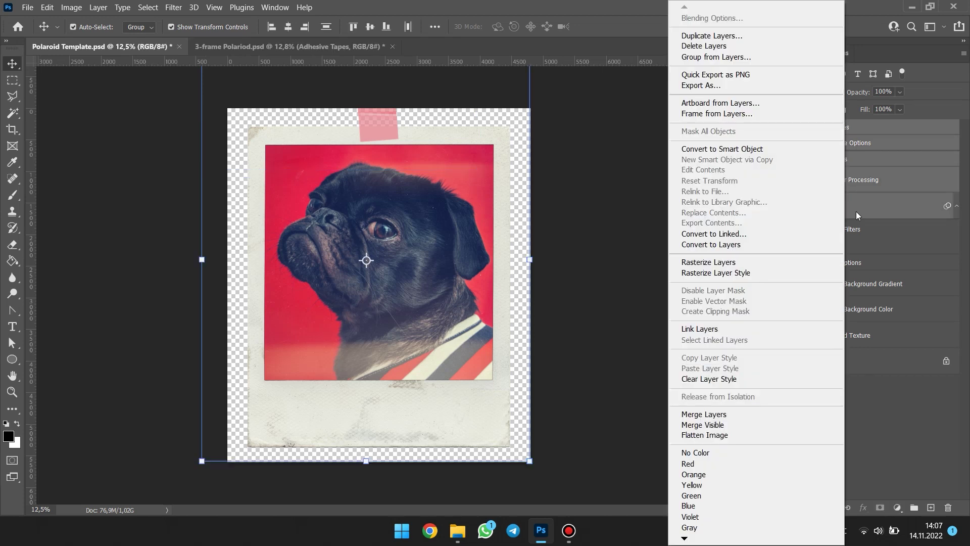
click(704, 413)
Copy the red polaroid into 3-frame Polariod.psd, scale it to 34.91%, rotate it -3.45 degrees, and place it beside the first polaroid
drag(429, 193, 445, 276)
drag(580, 82, 383, 253)
drag(449, 211, 428, 211)
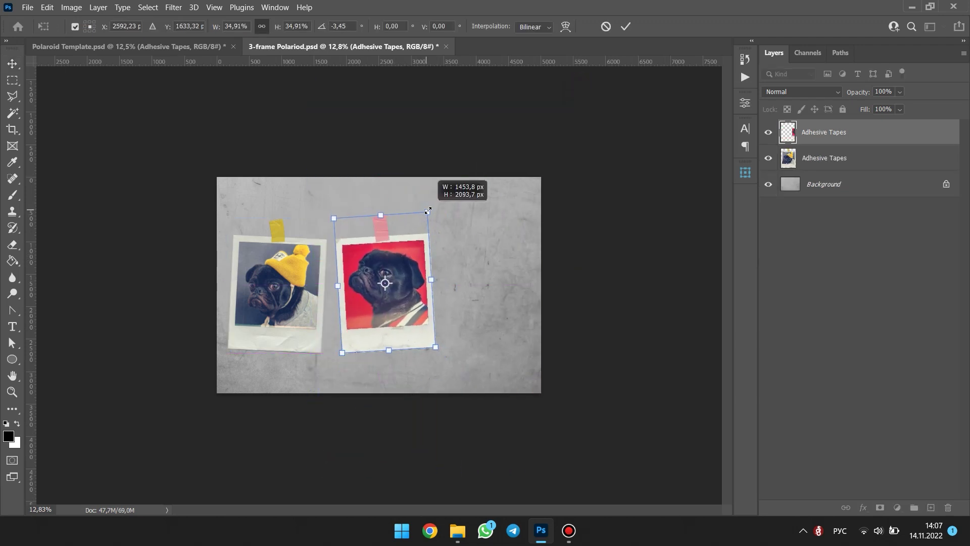
key(Return)
Return to Polaroid Template.psd and revert it to the Layer Visibility state before Old Texture 2 was shown and the layers were merged
click(212, 47)
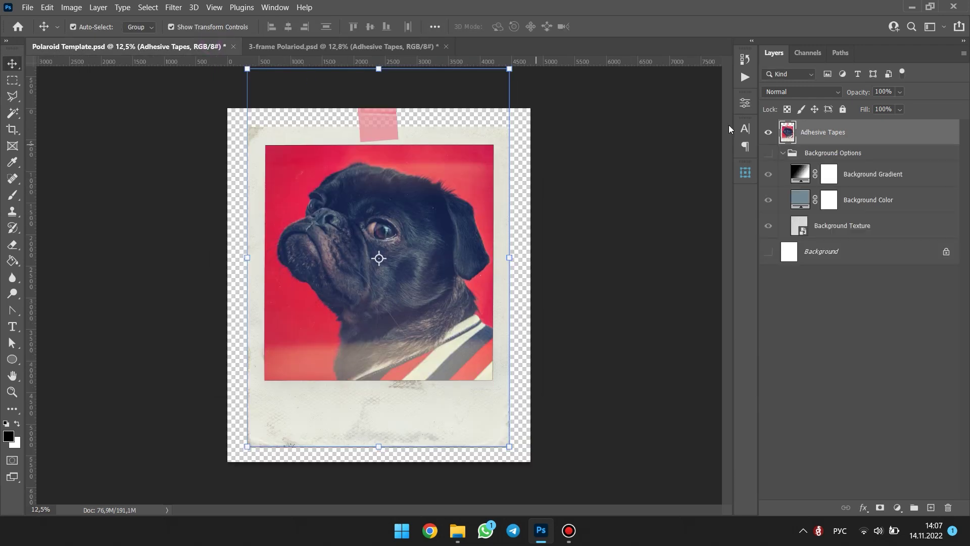
click(744, 59)
click(671, 445)
click(671, 430)
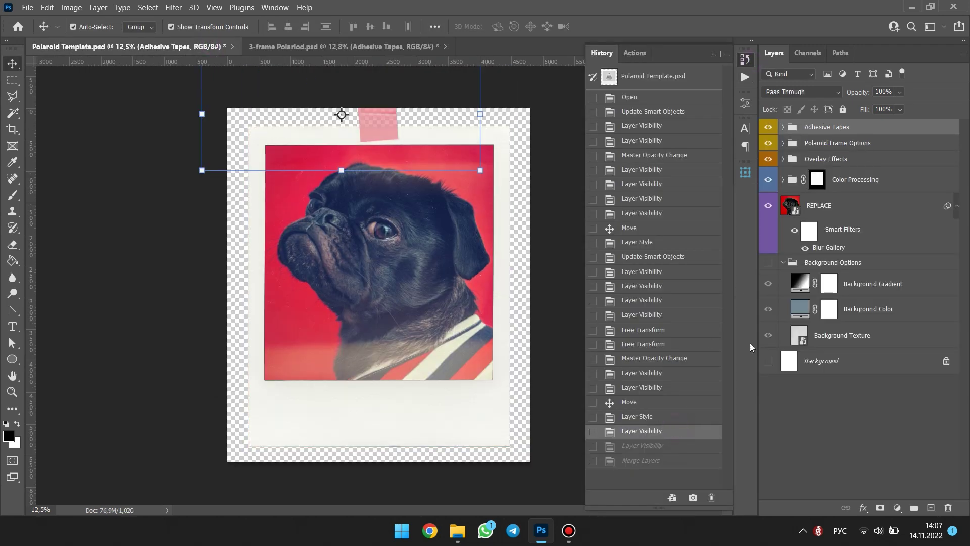
Open the REPLACE smart object, delete its red-background pug photo, and embed the yellow-background pug photo ending in Mv9hjnEUHR4-unsplash.jpg
double_click(795, 209)
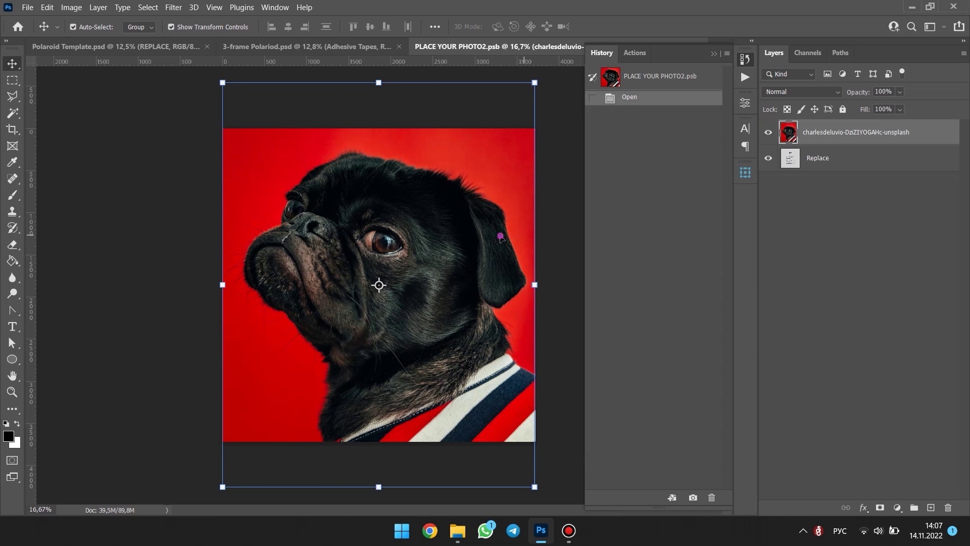
key(Delete)
click(28, 8)
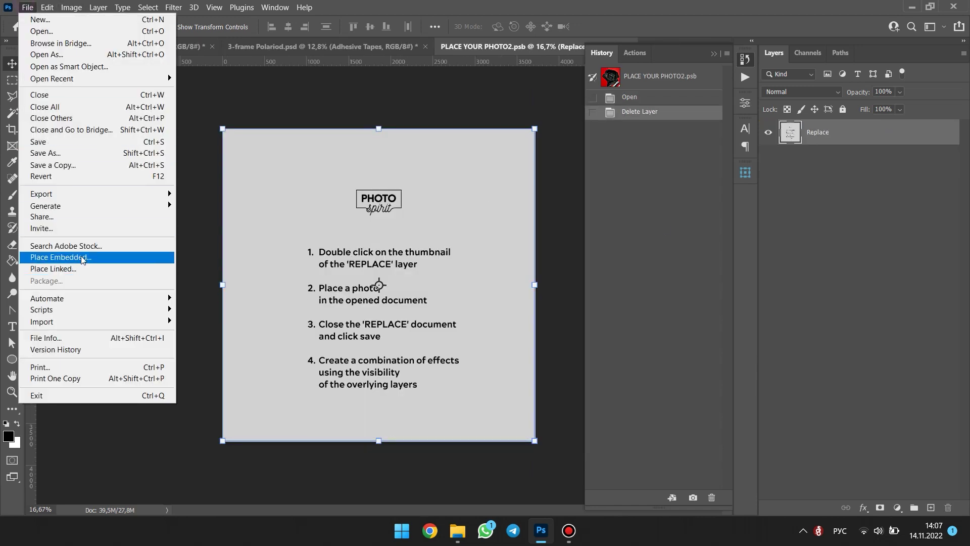
click(48, 254)
click(407, 152)
double_click(408, 160)
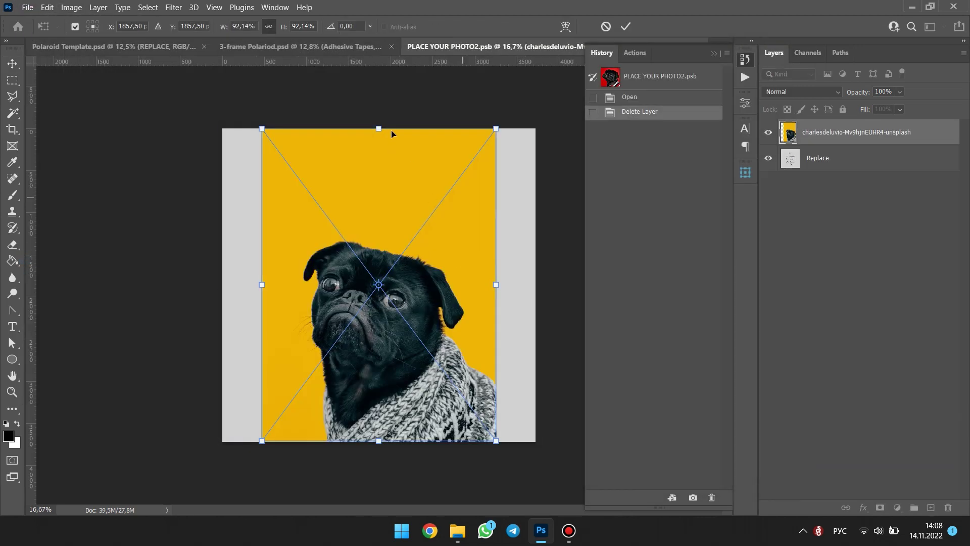
Enlarge the yellow-background pug photo until it fills the square canvas, and save and close the smart object document
drag(380, 129, 382, 25)
key(Return)
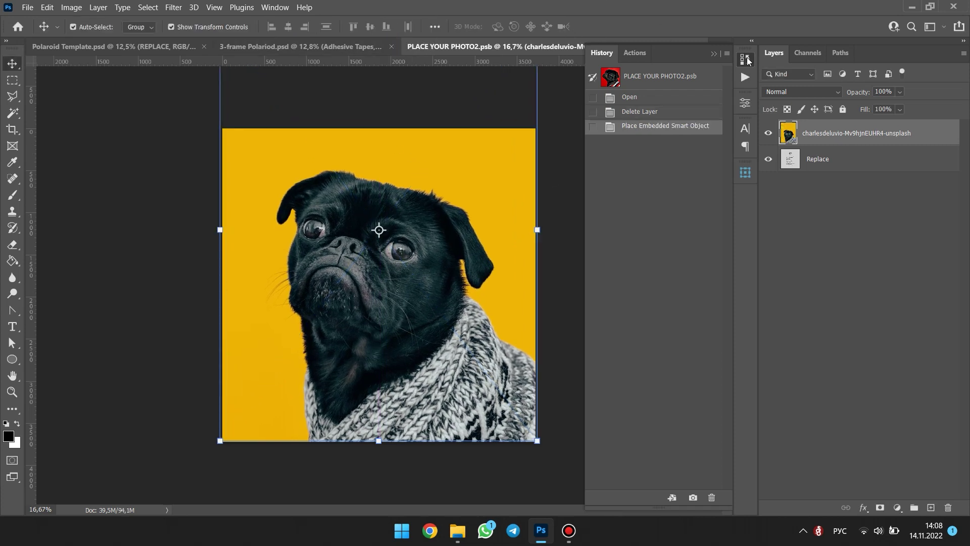
click(745, 59)
click(698, 47)
click(450, 207)
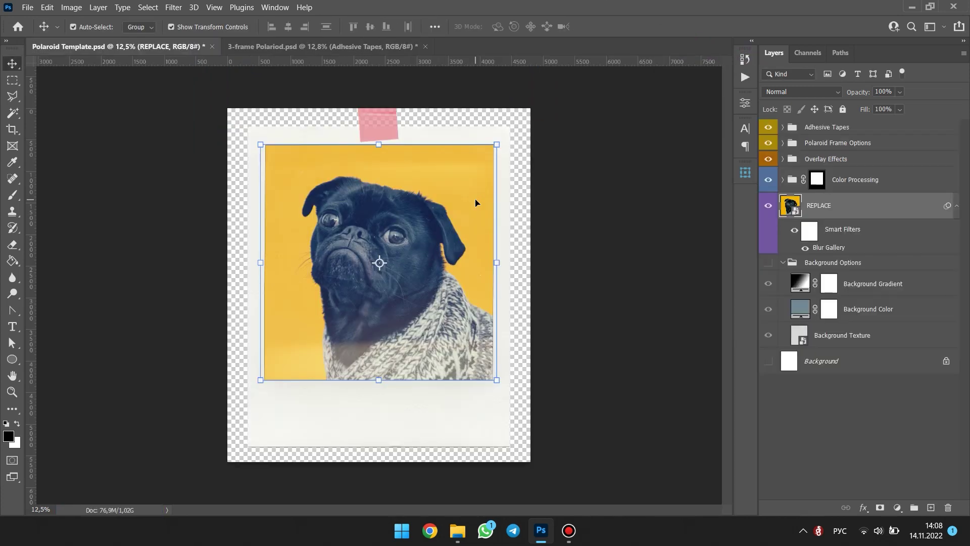
Hide Light leak 3 and make Light leak 2 visible in the Overlay Effects group
click(783, 159)
click(769, 283)
click(768, 258)
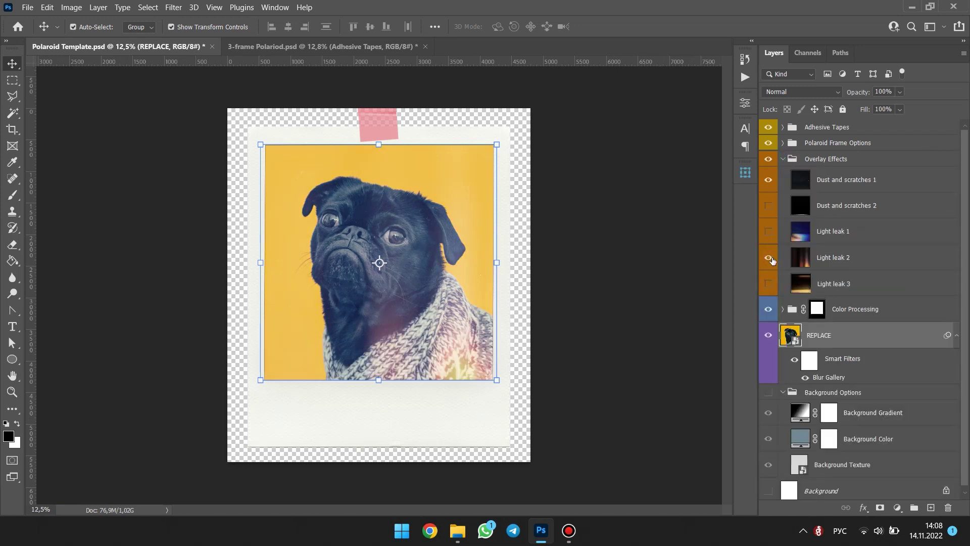
click(768, 257)
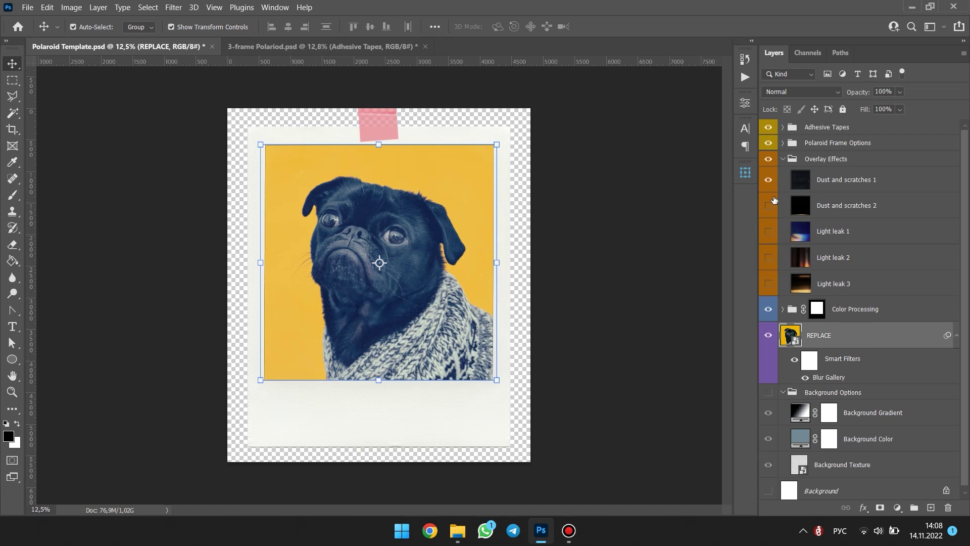
click(768, 258)
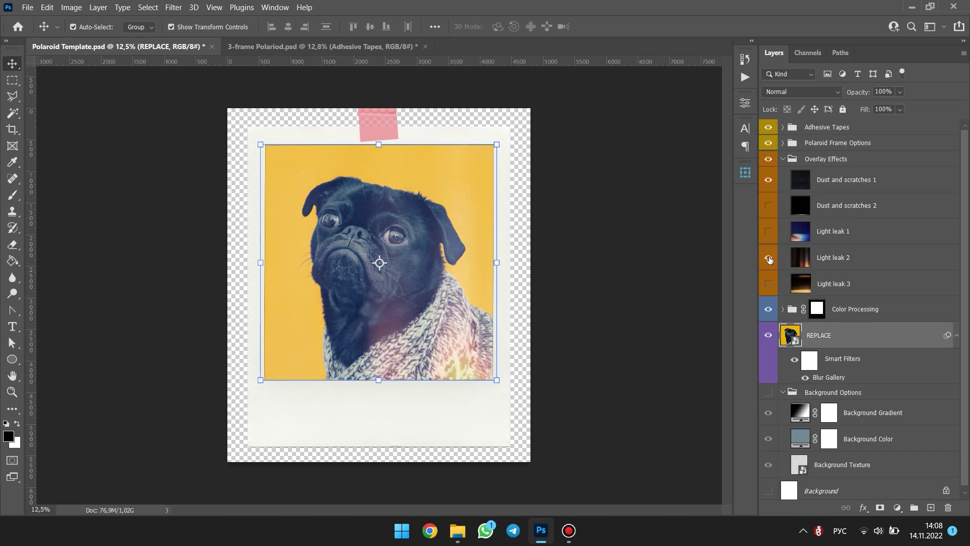
Make Old Texture 1 visible in the Polaroid Frame Options group
click(783, 160)
click(782, 143)
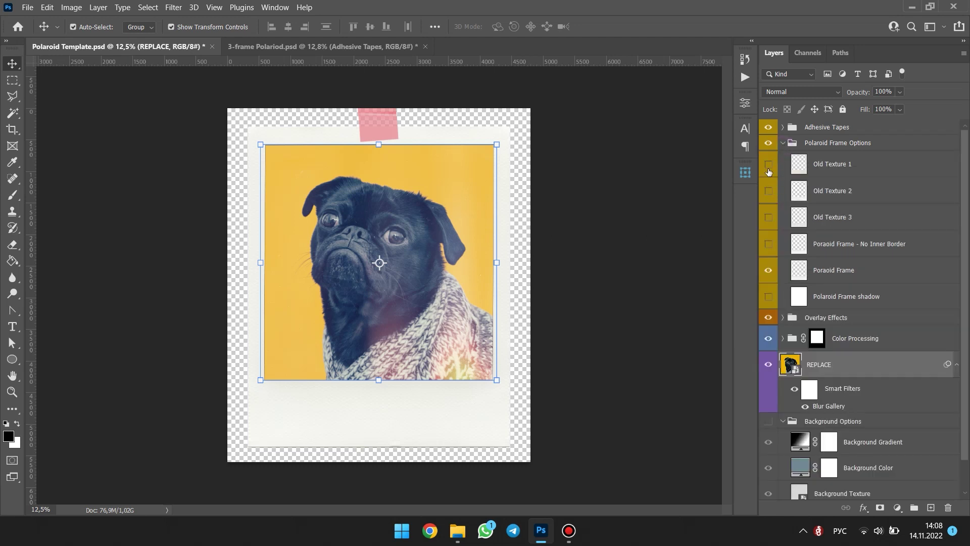
click(768, 165)
click(768, 166)
click(768, 166)
Hide Adhesive tape 3, show the blue Adhesive tape 2 instead, and move it to the middle of the frame's upper edge
click(783, 128)
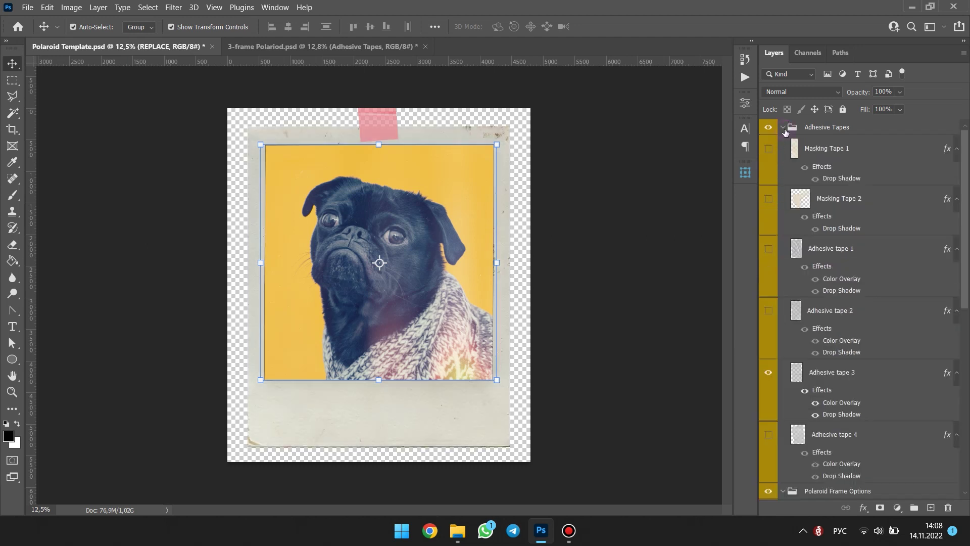
click(768, 374)
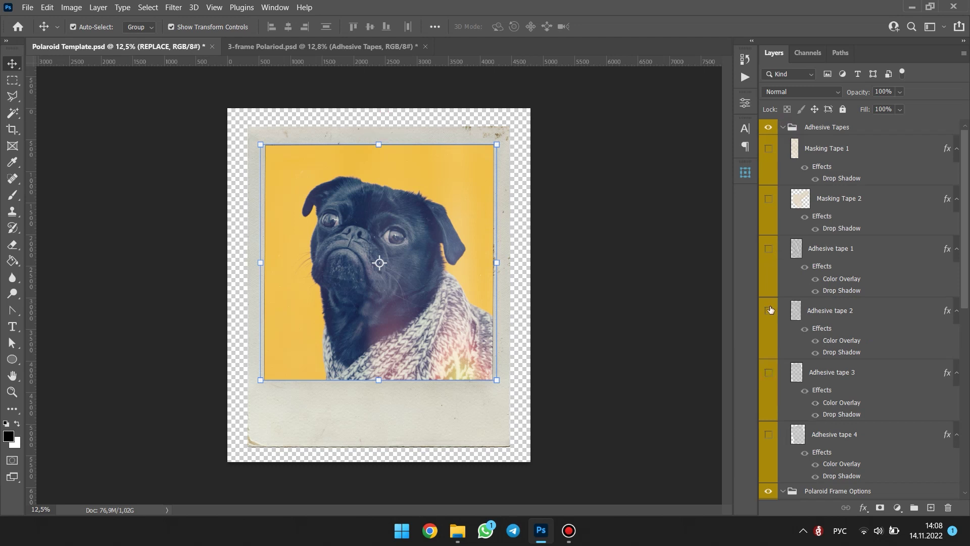
click(768, 311)
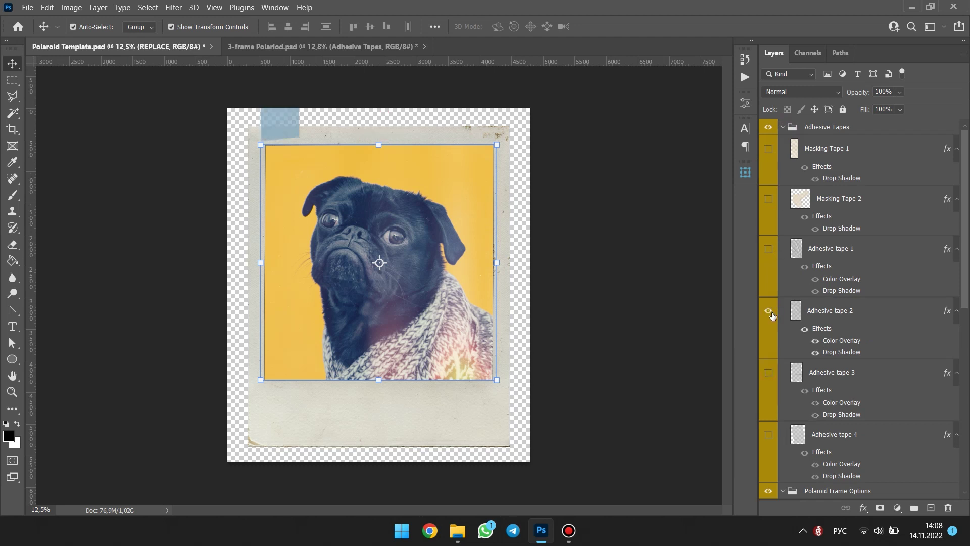
click(887, 317)
drag(290, 132, 386, 129)
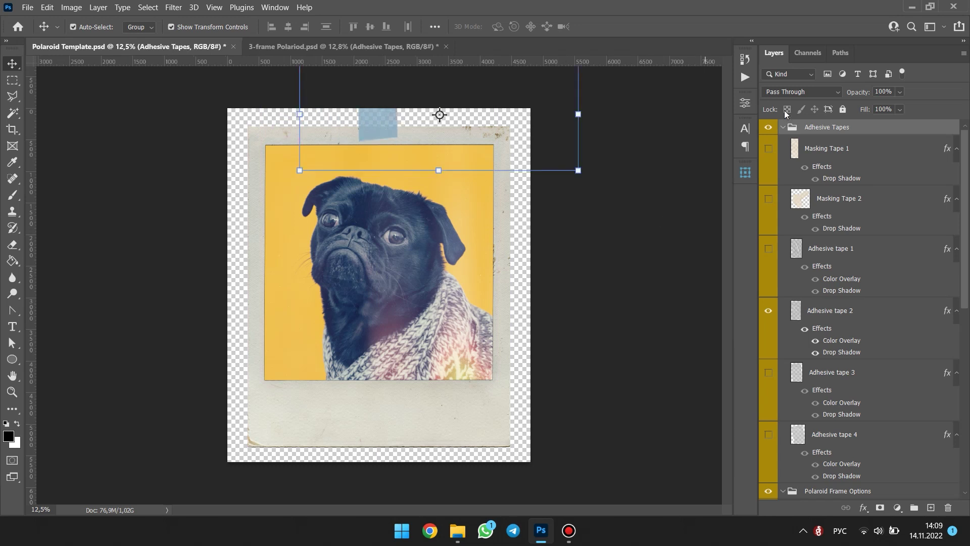
Merge the Adhesive Tapes, Polaroid Frame Options, Overlay Effects and Color Processing groups with the REPLACE layer into one layer
click(783, 127)
click(783, 143)
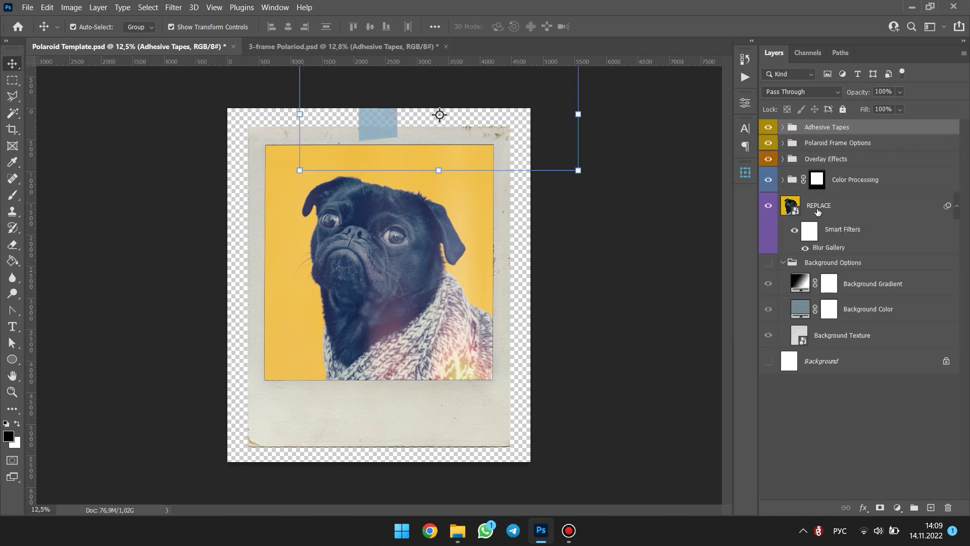
right_click(859, 205)
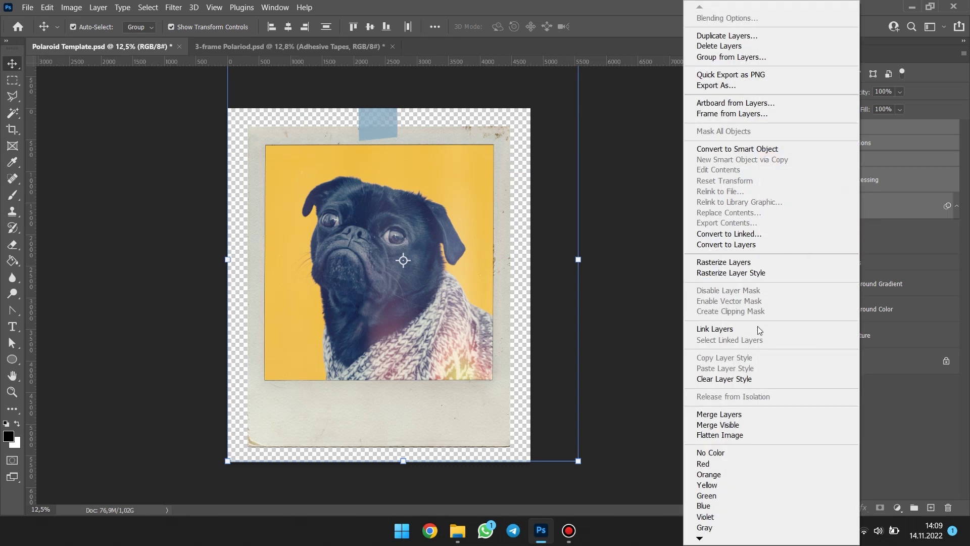
click(720, 413)
Copy the merged yellow polaroid into 3-frame Polariod.psd, scale it down to fit right of the red polaroid, and shift the red polaroid slightly upward
drag(471, 239, 493, 306)
drag(623, 97, 415, 348)
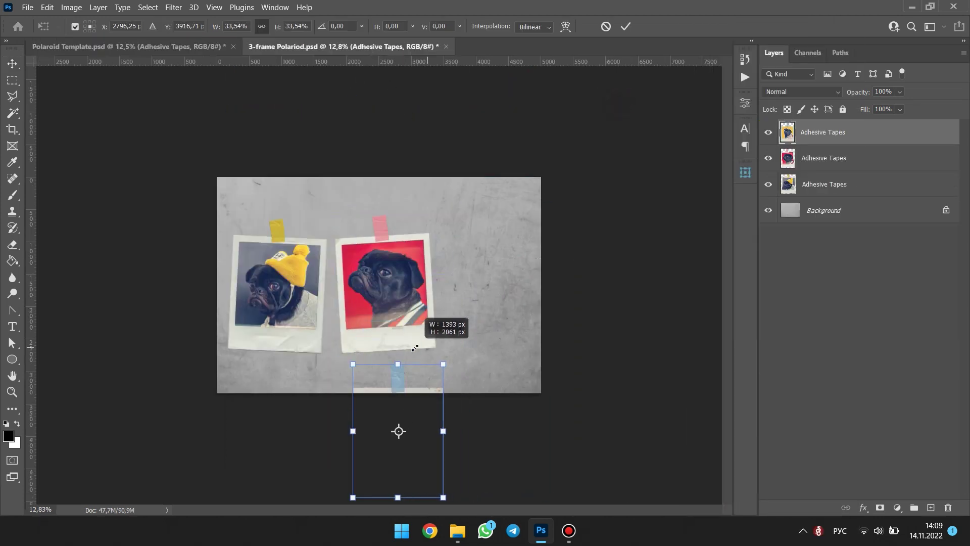
drag(398, 425, 482, 275)
drag(436, 214, 432, 207)
drag(551, 184, 553, 188)
drag(493, 256, 407, 269)
key(Return)
click(399, 291)
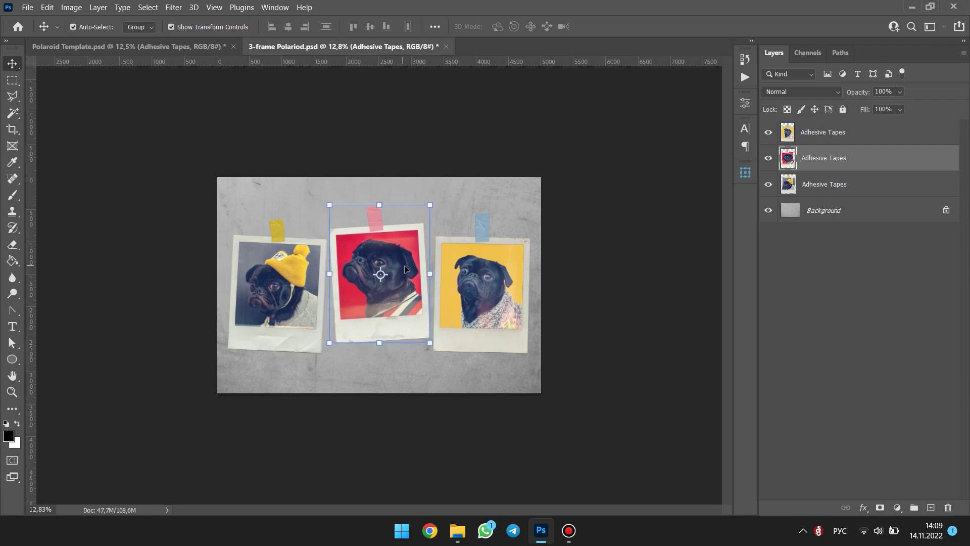
Show the template's Background Options group without its Background Texture and copy the group directly above the Background layer in 3-frame Polariod.psd
click(826, 210)
click(171, 47)
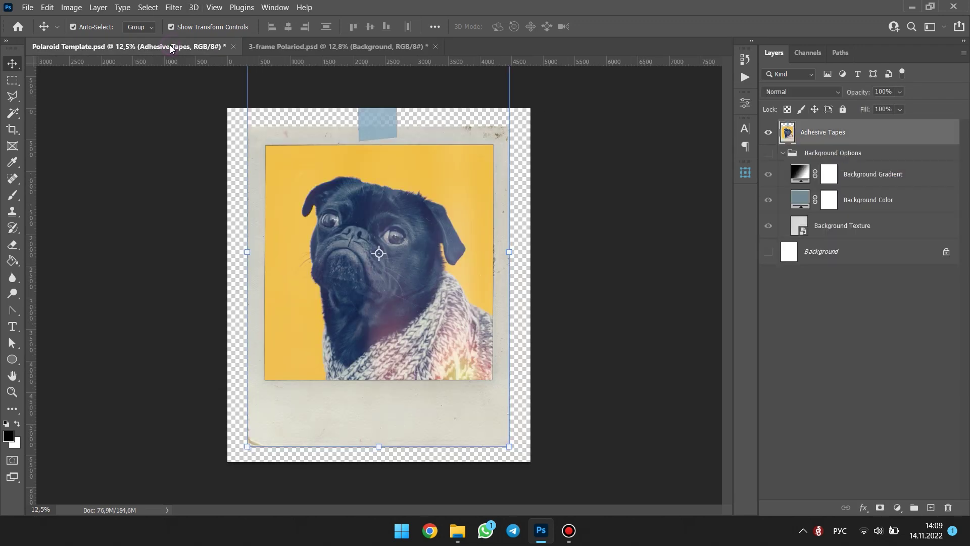
click(962, 325)
click(769, 153)
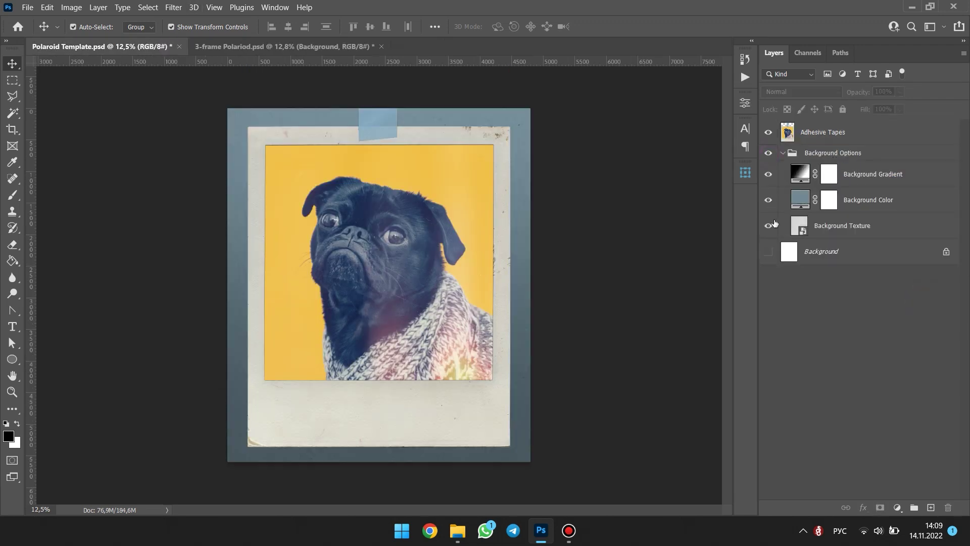
click(768, 227)
drag(838, 153, 417, 200)
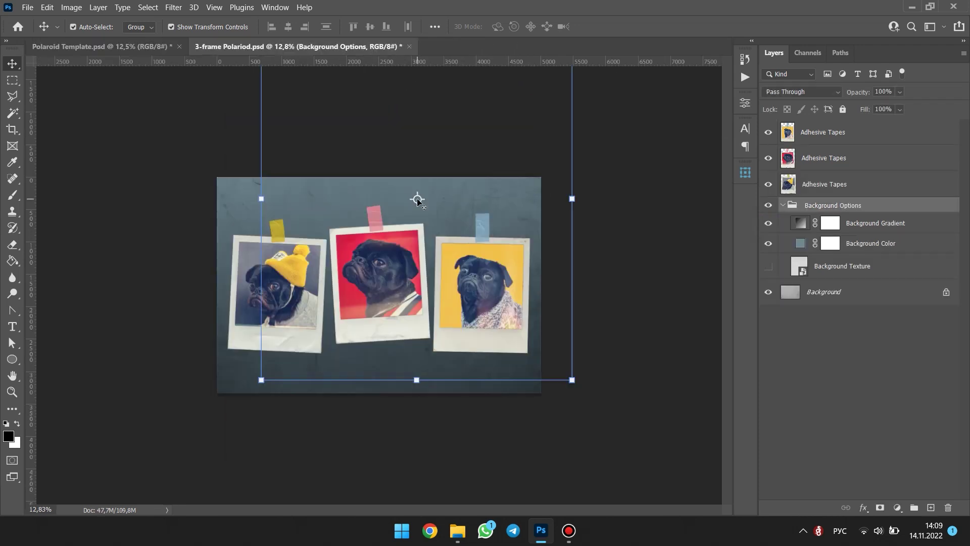
Delete the Background Texture layer from the copied Background Options group and hide its Background Gradient layer
click(831, 265)
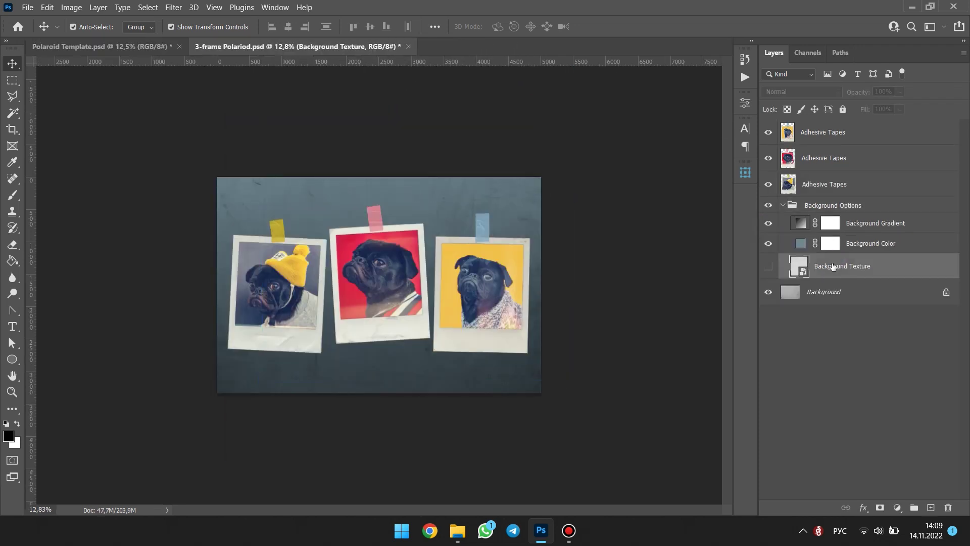
key(Delete)
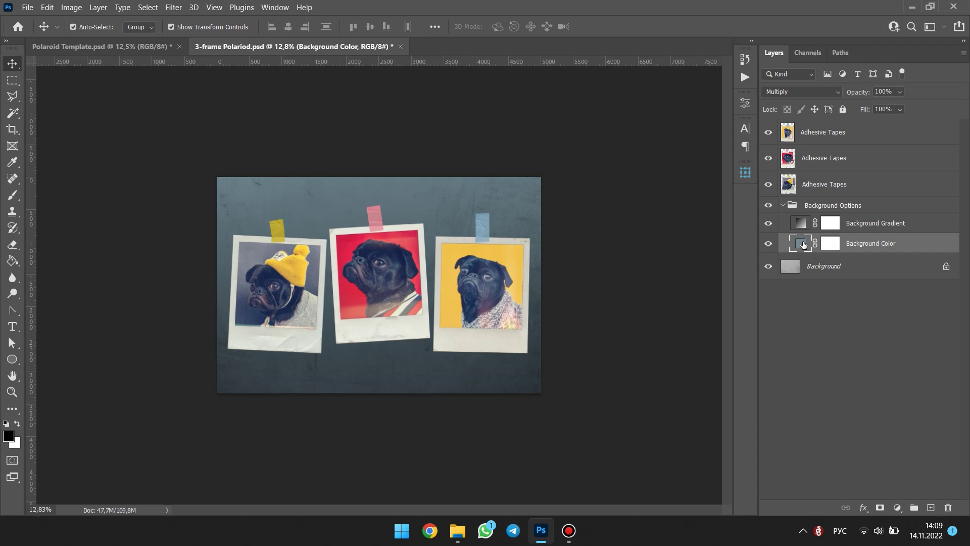
click(768, 224)
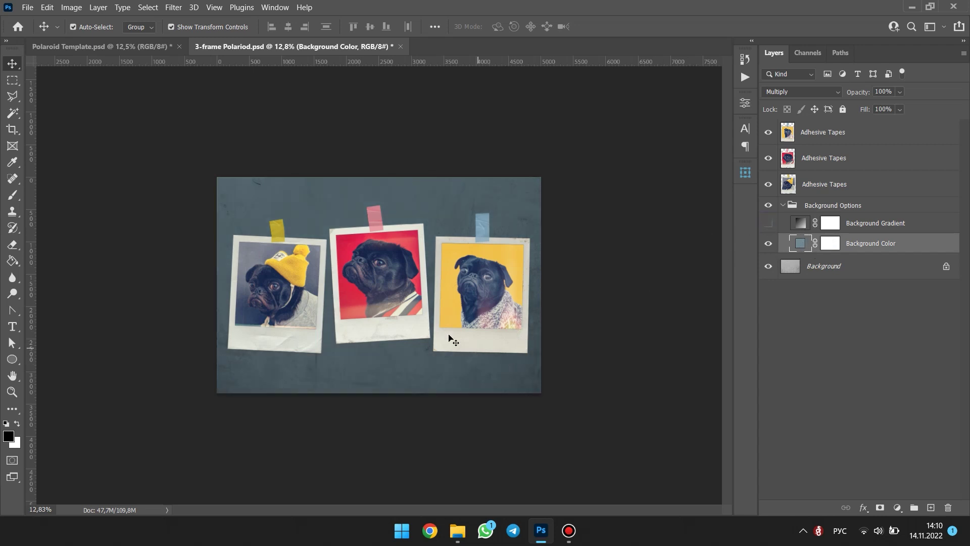
Review the finished three-polaroid composition up close and in full-screen view, fitted to the screen
key(z)
mouse_move(450, 335)
mouse_down()
mouse_move(513, 344)
mouse_move(461, 338)
mouse_up()
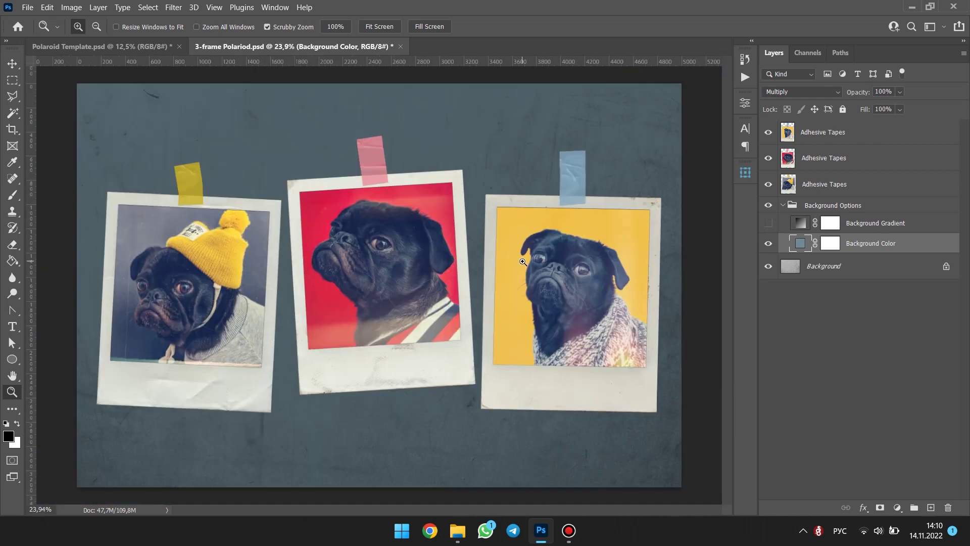
key(ctrl+0)
key(f)
key(f)
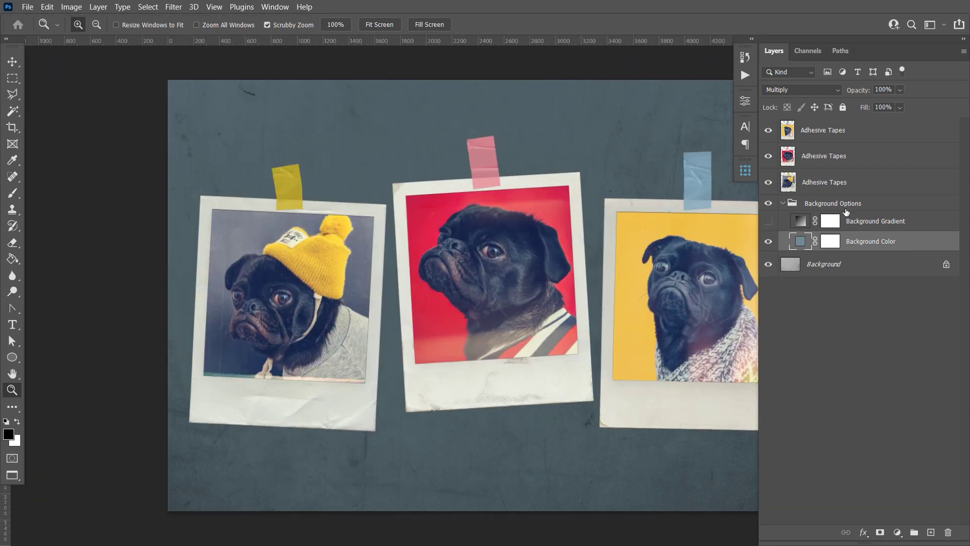
key(ctrl+0)
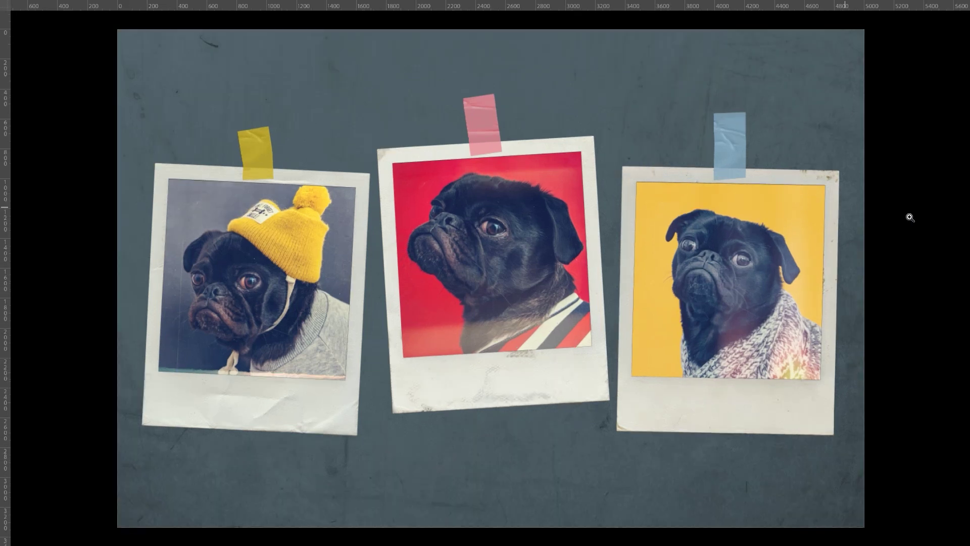